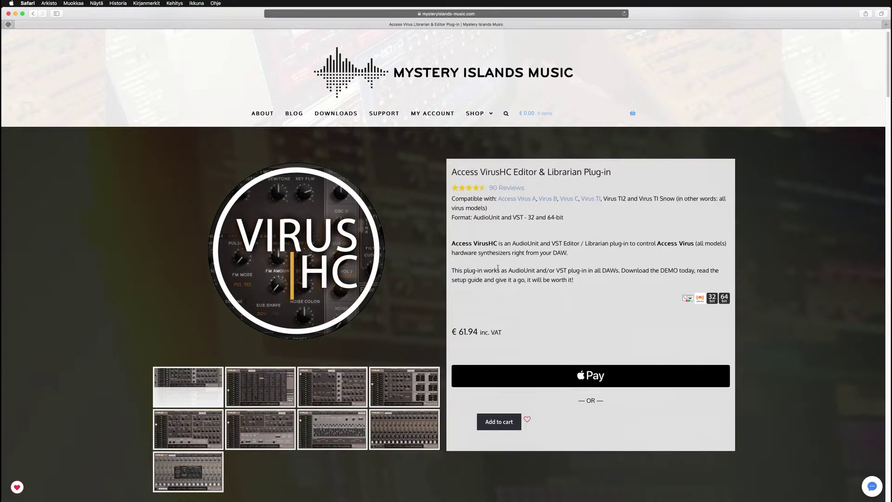
Scroll the Access VirusHC page past the image and price to the demo downloads and Overview/Tutorials tabs.
scroll(496, 277, down, 2)
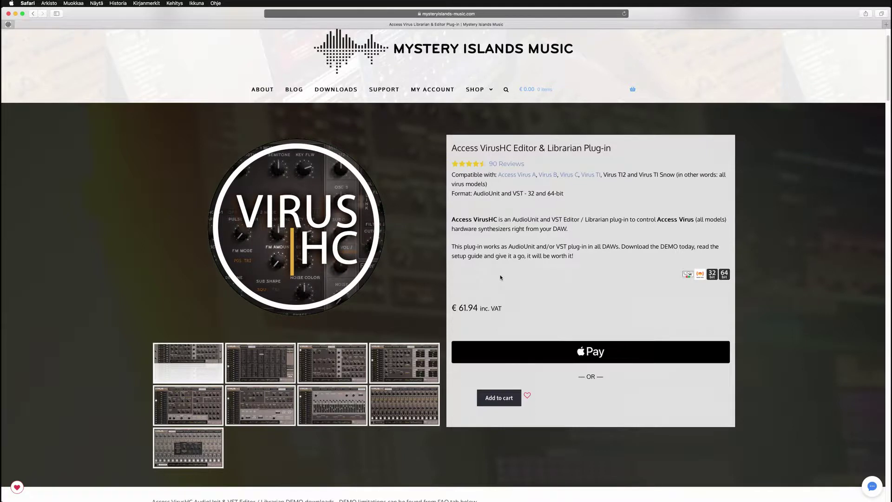
scroll(500, 278, up, 2)
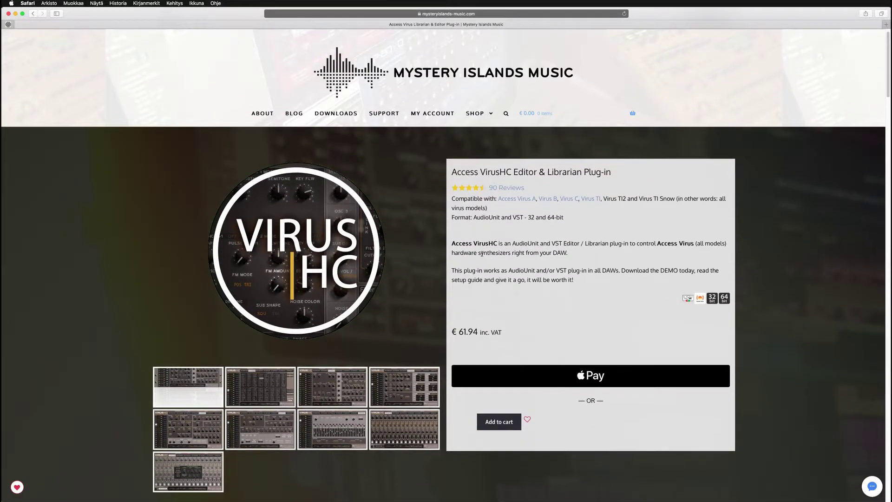
scroll(310, 209, down, 2)
scroll(364, 247, down, 20)
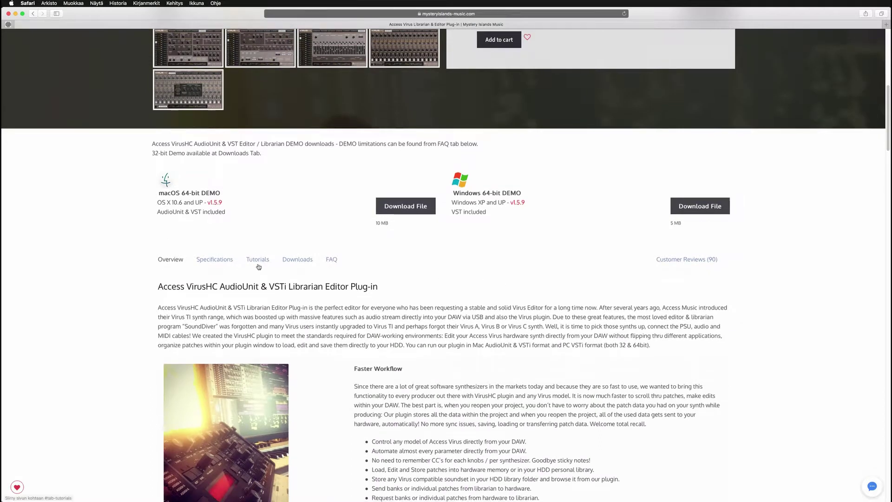
Show the Tutorials tab and scroll past the install and MIDI videos to the Virus configuration video.
click(258, 260)
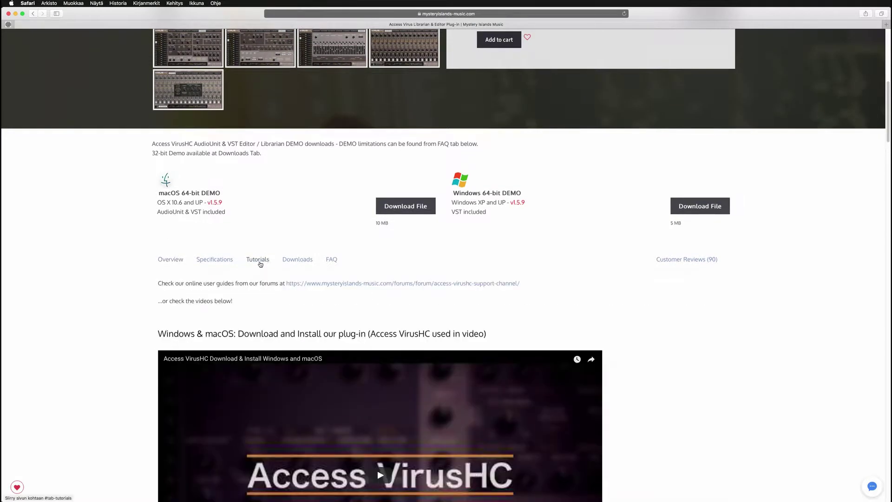
scroll(648, 329, down, 6)
scroll(647, 330, down, 3)
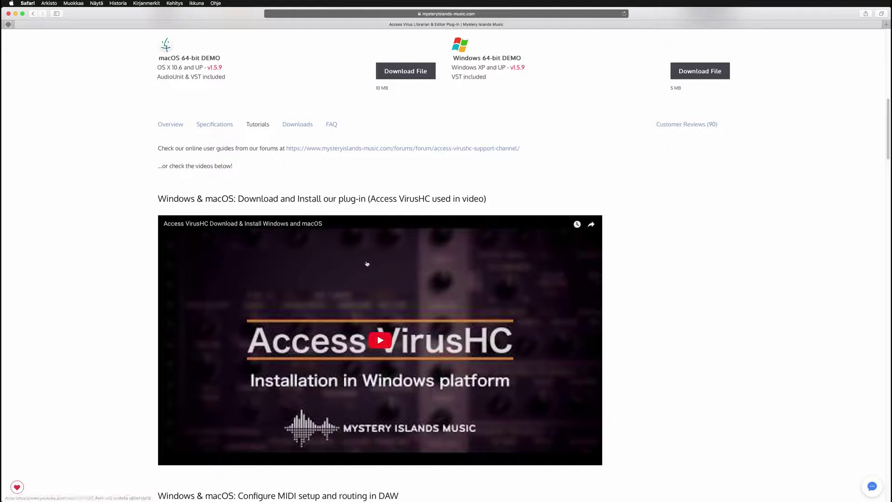
scroll(398, 274, up, 2)
scroll(399, 276, down, 1)
scroll(401, 277, down, 15)
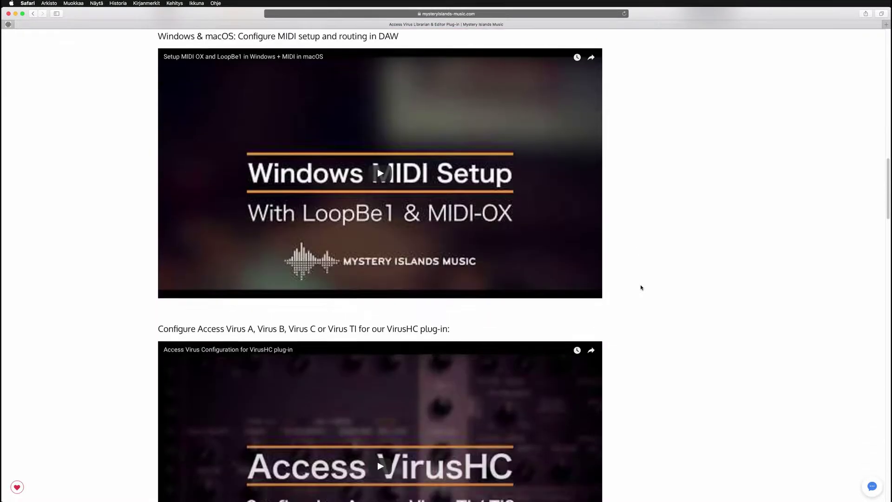
scroll(641, 286, down, 6)
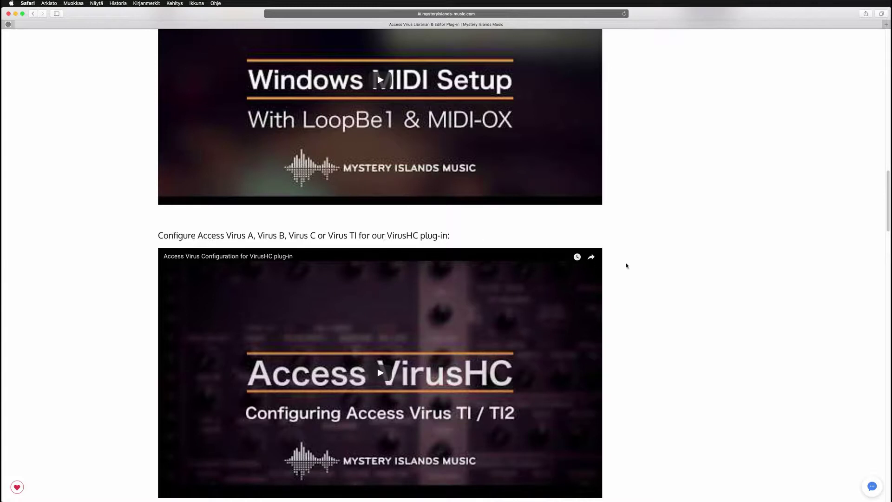
scroll(627, 265, down, 2)
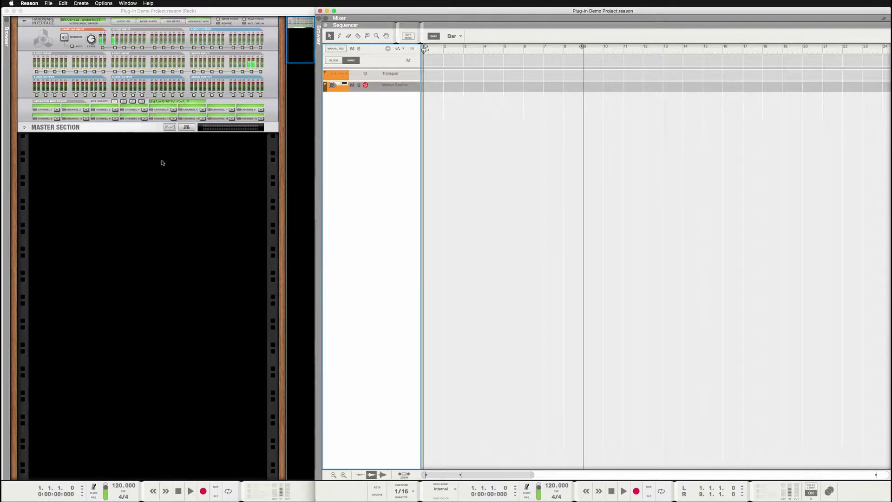
Open Reason's Preferences, move the dialog over the sequencer and show the Audio page.
click(150, 176)
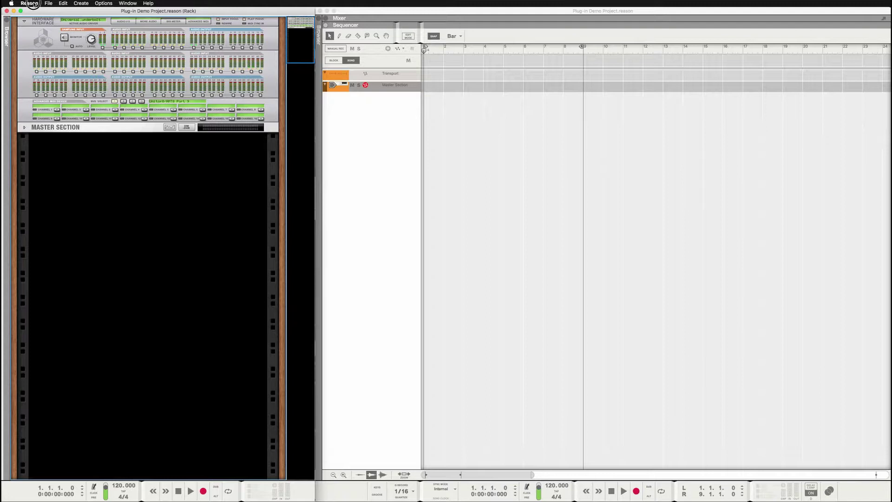
click(29, 3)
click(49, 23)
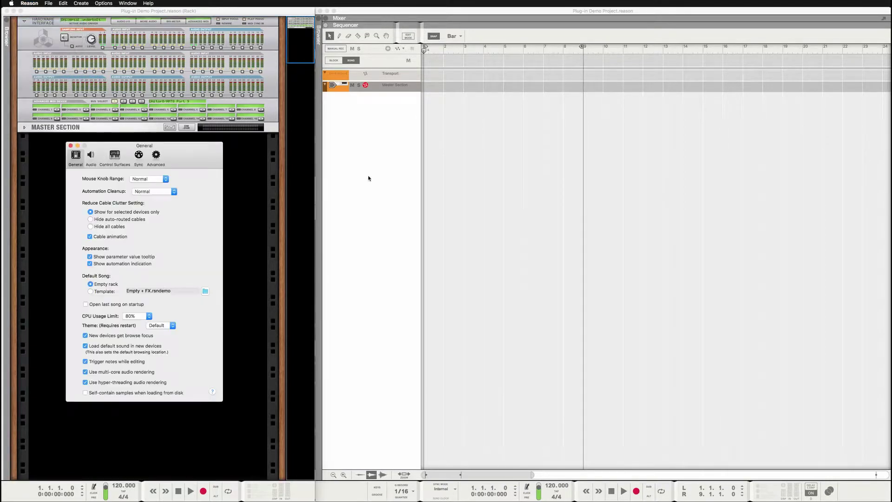
drag(102, 154, 421, 182)
click(410, 185)
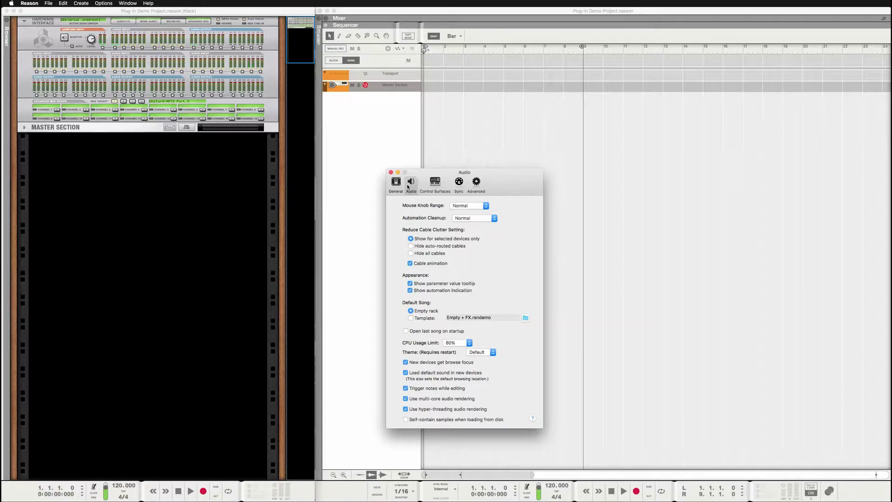
Review the interface's active input and output channels, then show Keyboards and Control Surfaces.
click(530, 284)
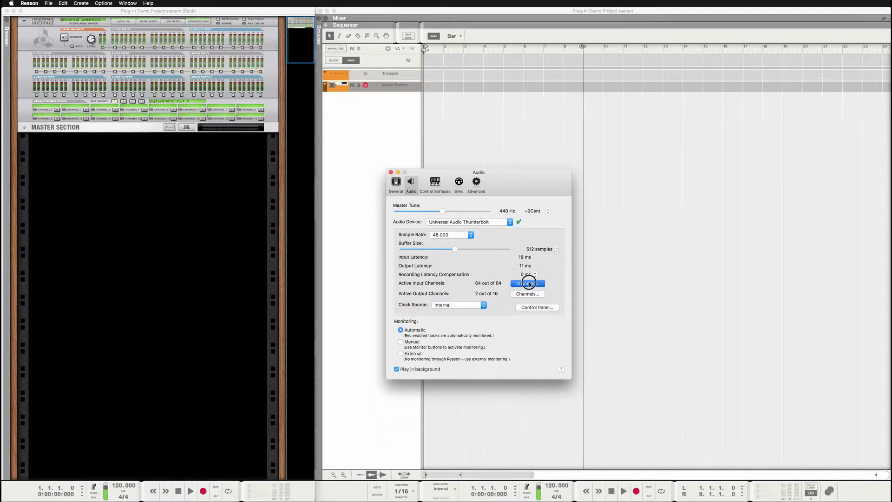
mouse_move(211, 232)
mouse_down()
mouse_move(214, 276)
mouse_move(212, 230)
mouse_up()
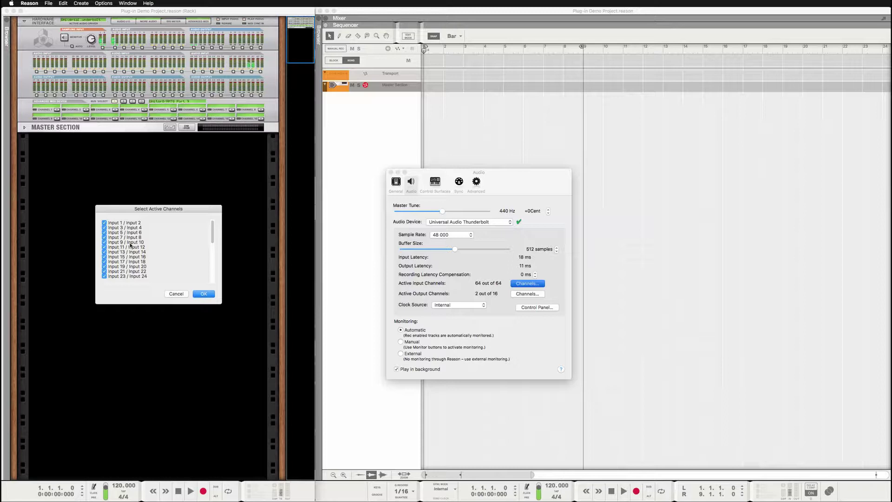
click(203, 294)
click(527, 294)
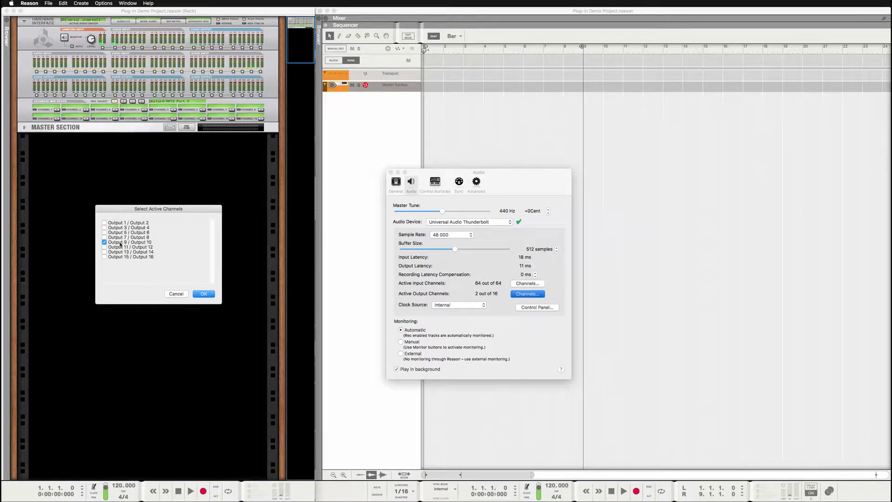
click(203, 294)
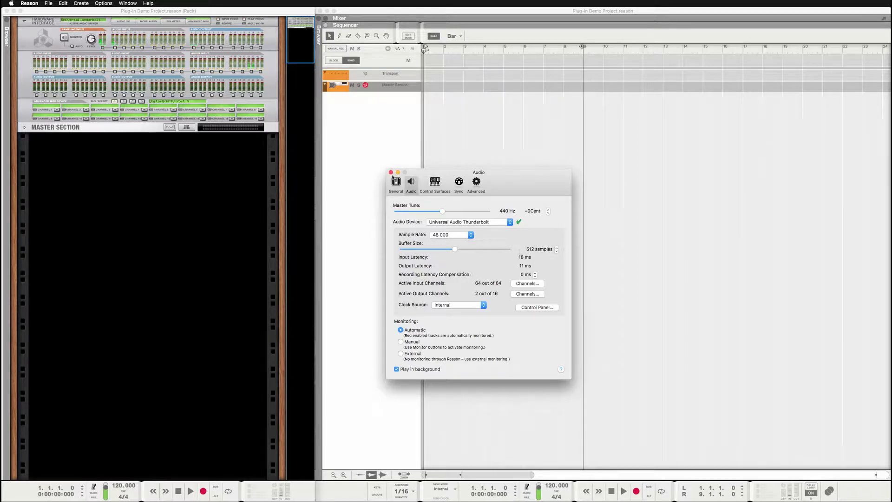
click(434, 186)
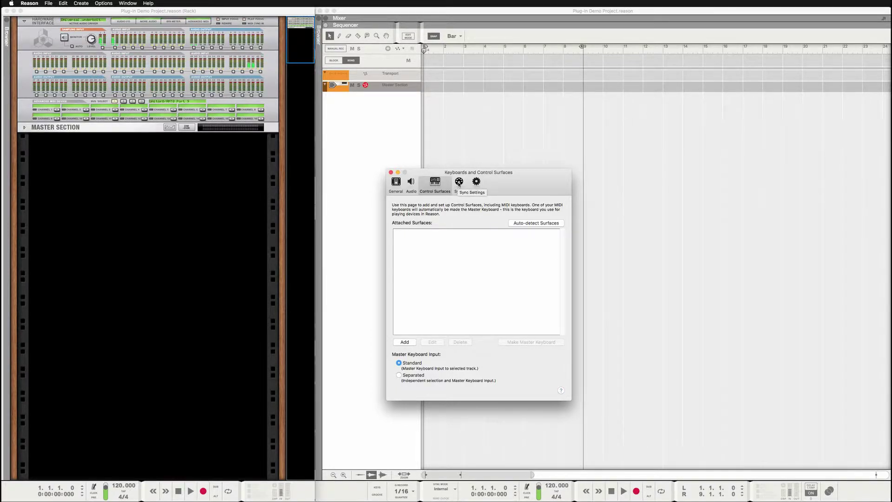
Keep Sync Bus A on Unitor8/AMT8 Port 9 and close Preferences.
click(459, 184)
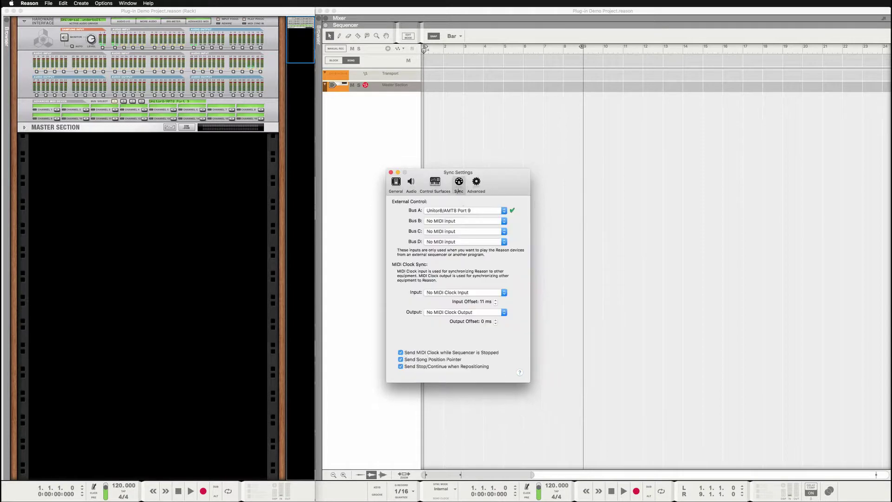
click(447, 211)
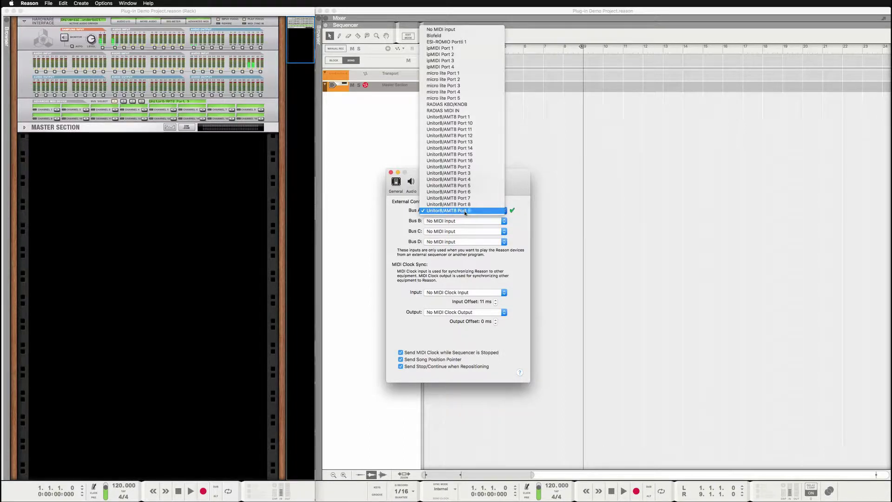
click(460, 211)
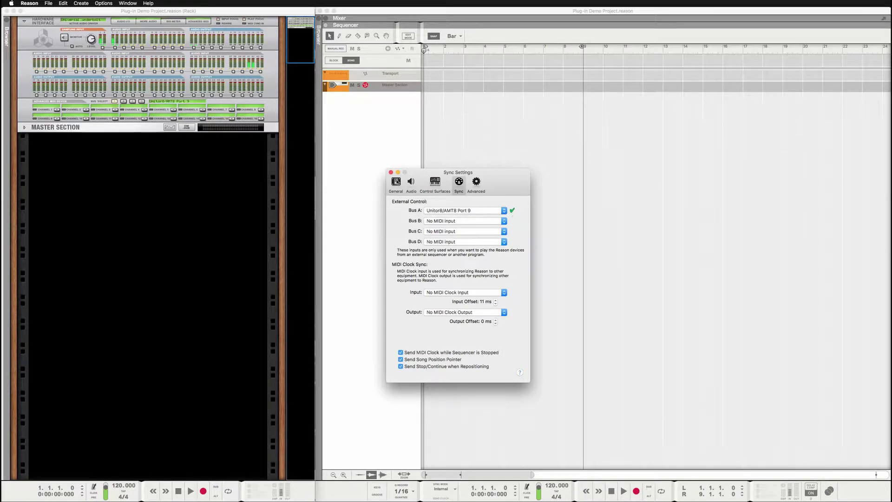
click(391, 173)
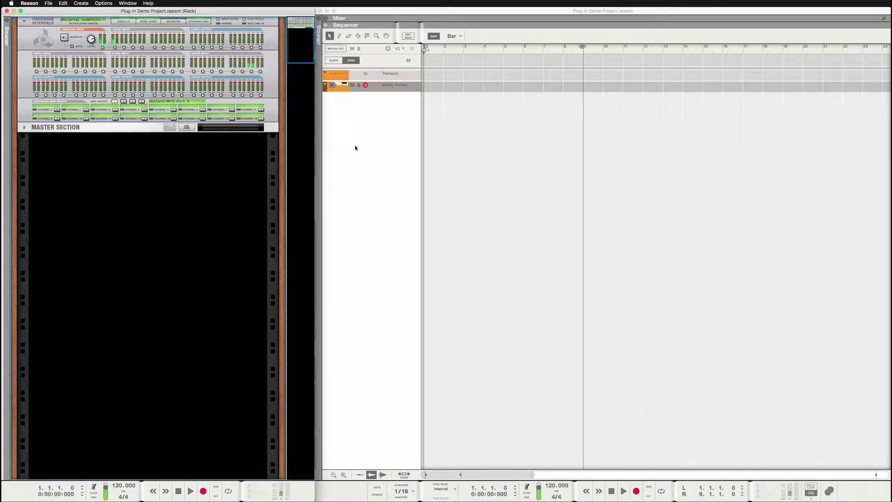
Add Audio Track 1, first on Input 9, then switch it to a stereo input.
right_click(99, 163)
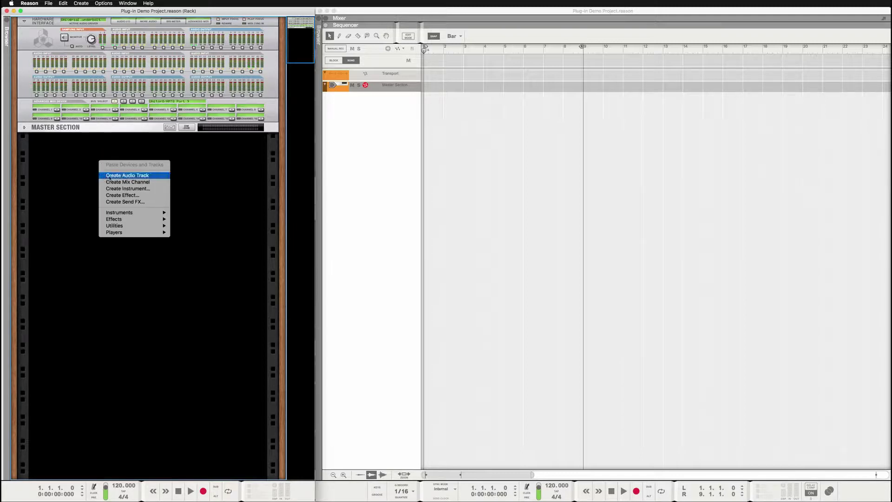
click(112, 175)
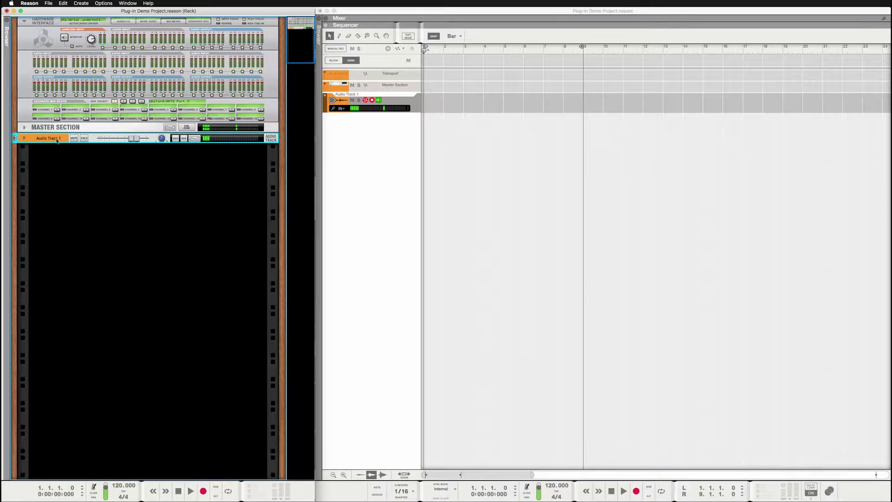
click(24, 138)
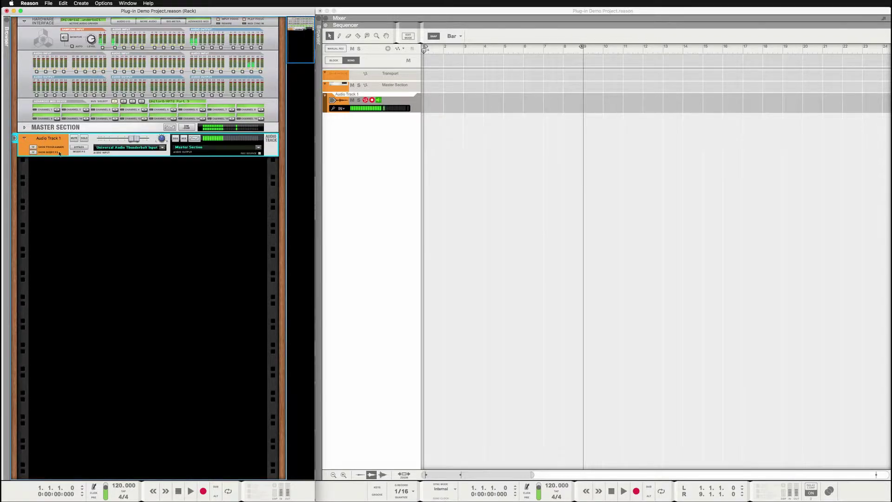
click(158, 148)
click(210, 197)
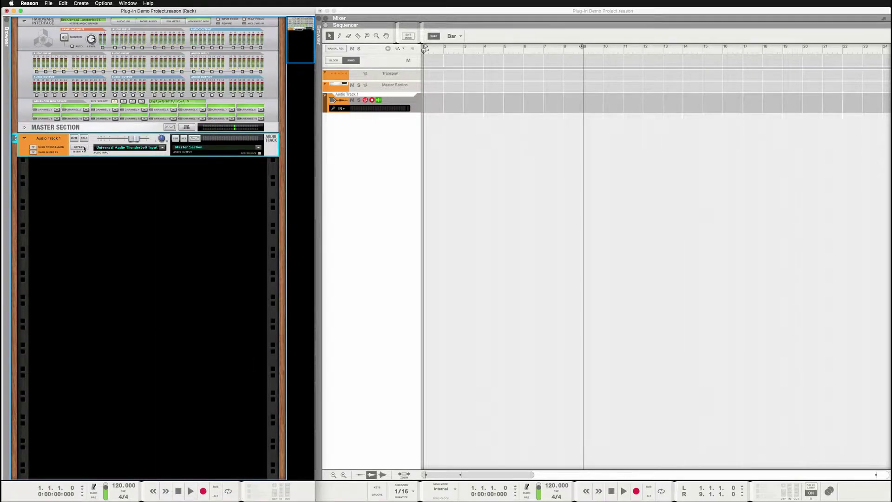
click(163, 147)
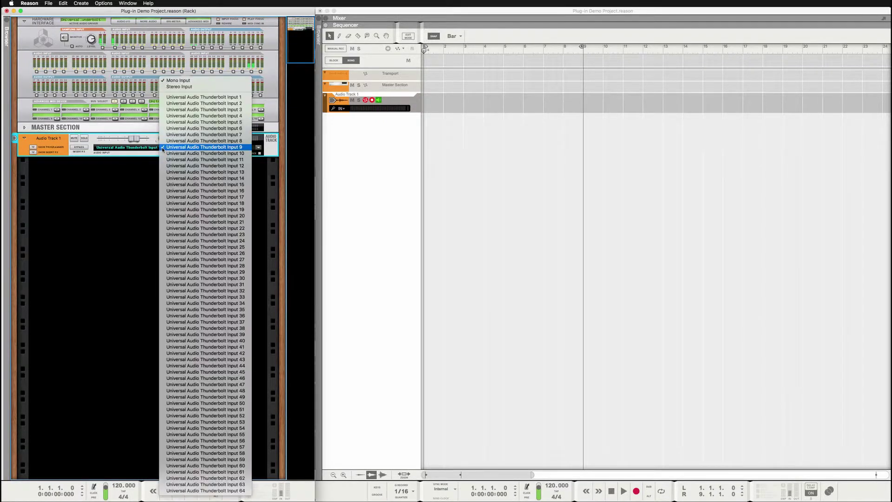
click(180, 87)
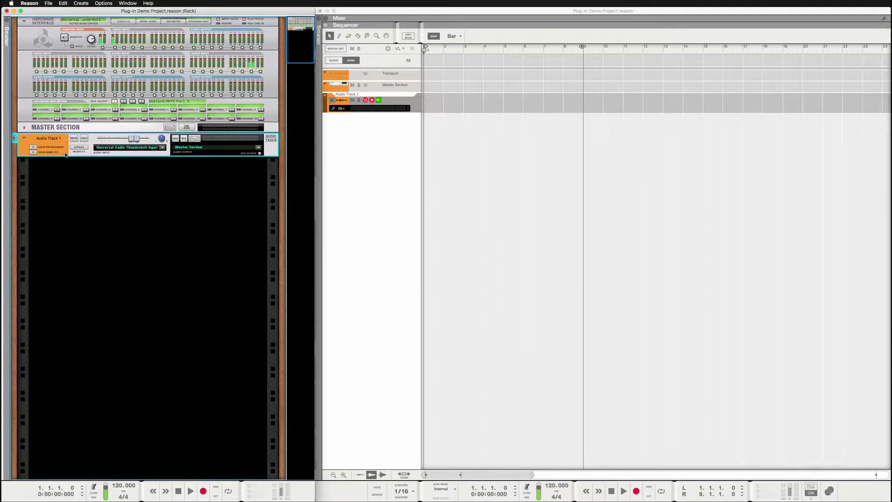
Add Audio Track 2 and give it a stereo input pair.
right_click(83, 175)
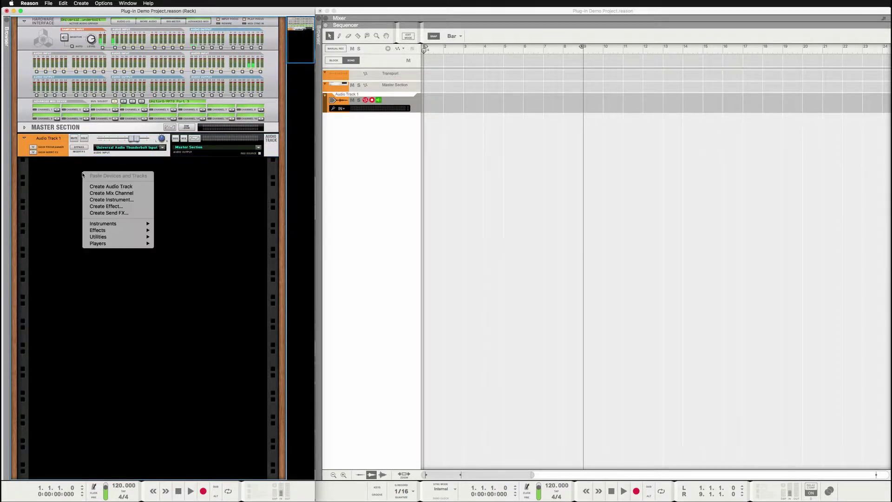
click(111, 187)
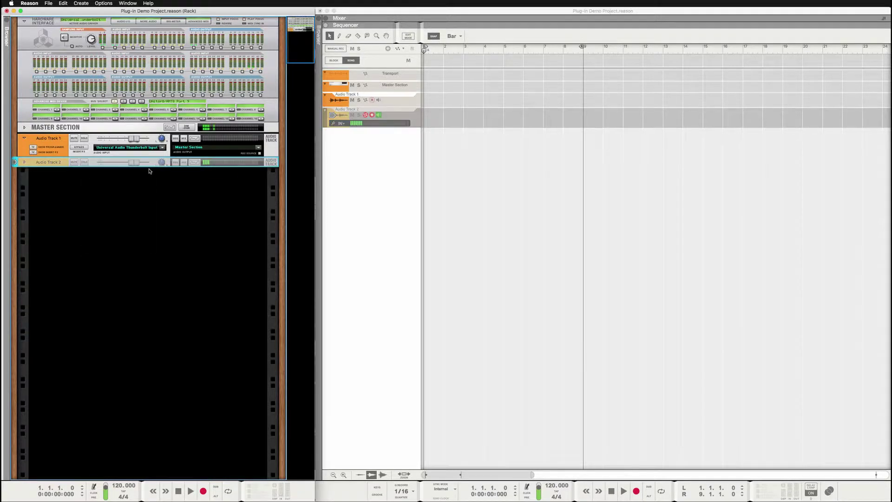
click(24, 162)
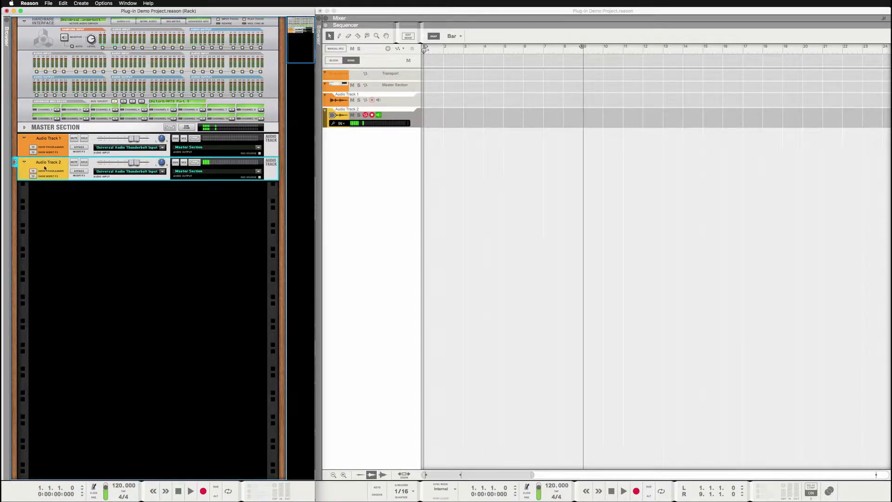
click(160, 175)
click(161, 176)
click(161, 176)
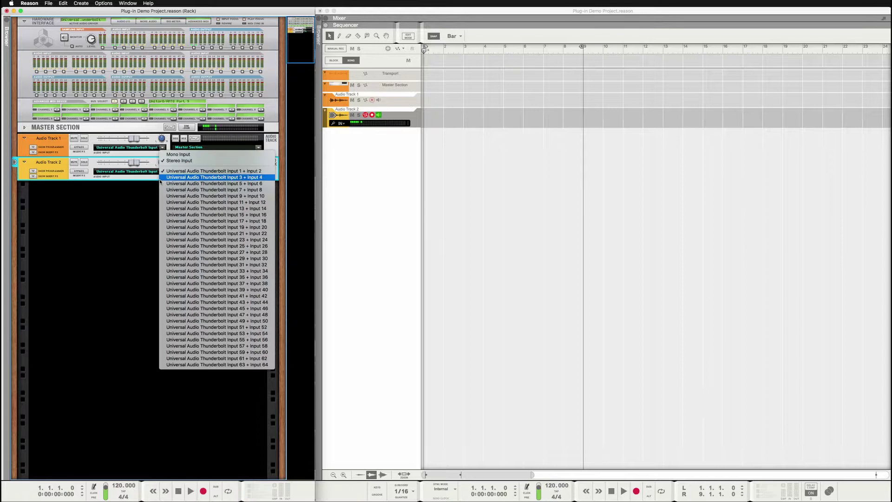
click(199, 202)
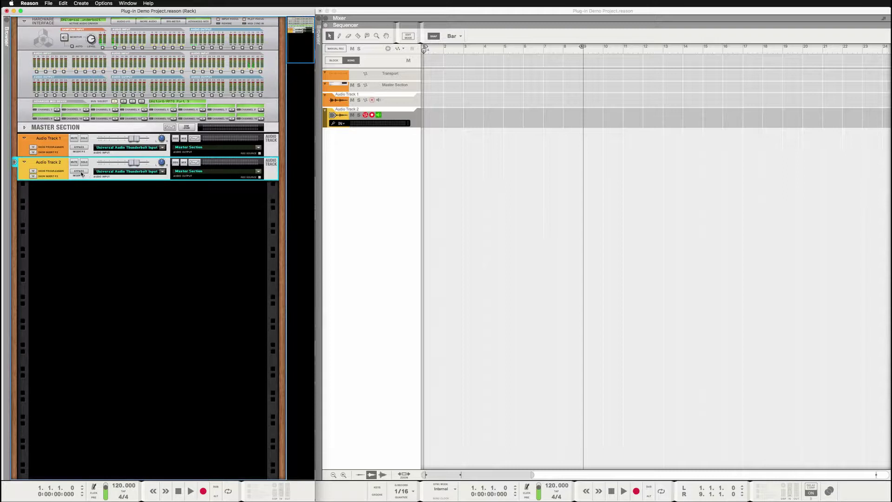
Add Audio Track 3 fed by the stereo pair Input 13 + Input 14.
right_click(51, 193)
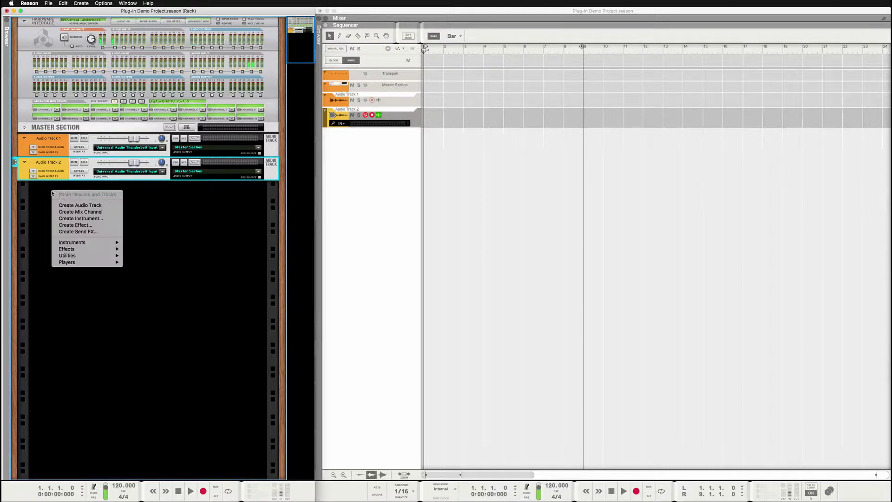
click(81, 205)
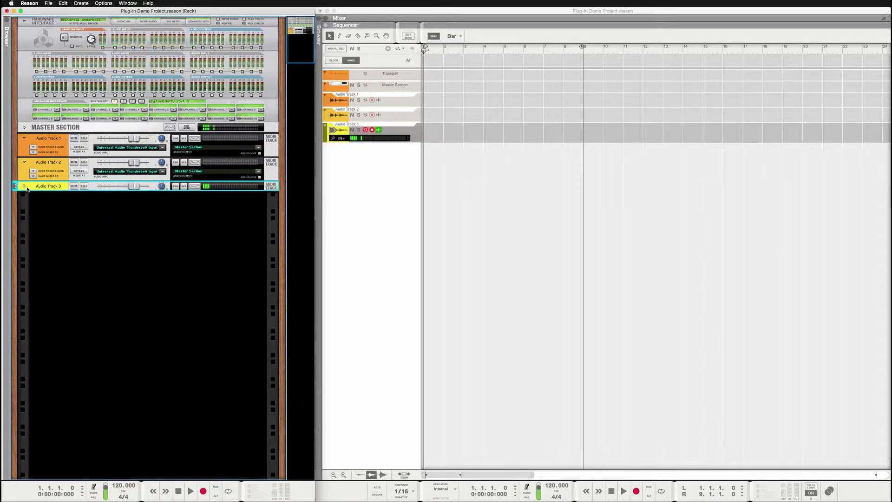
click(27, 186)
click(159, 196)
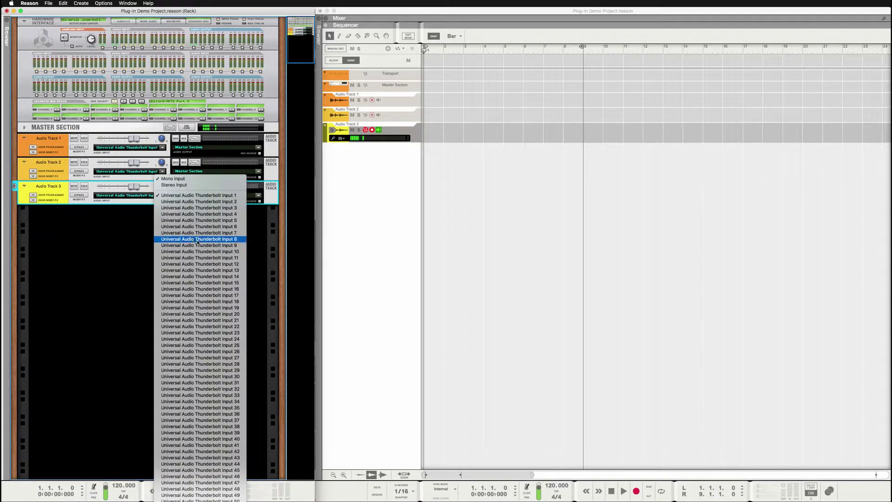
click(211, 265)
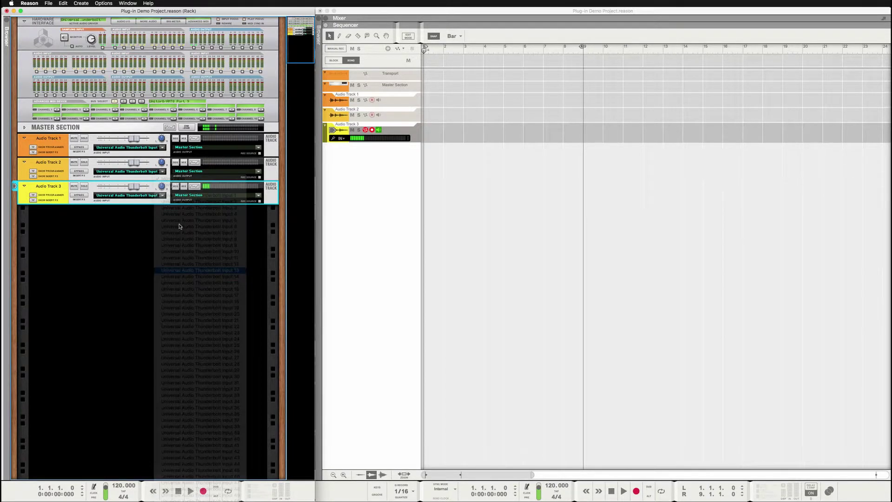
click(158, 195)
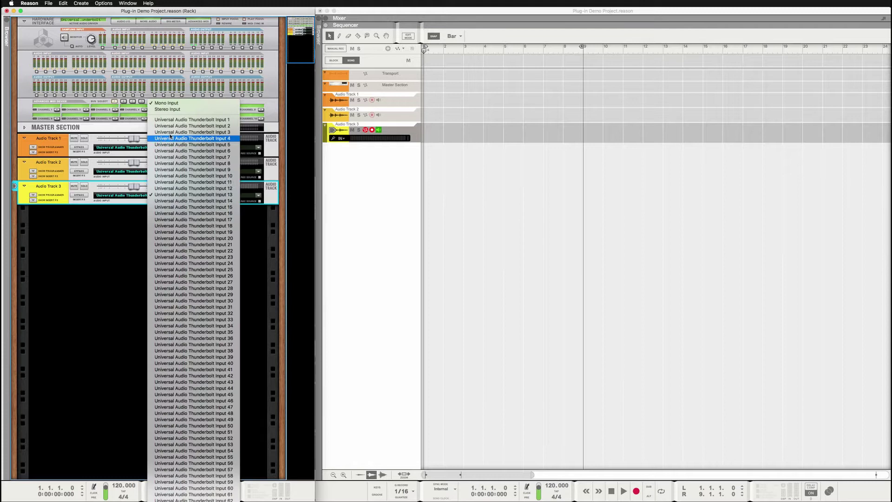
click(171, 112)
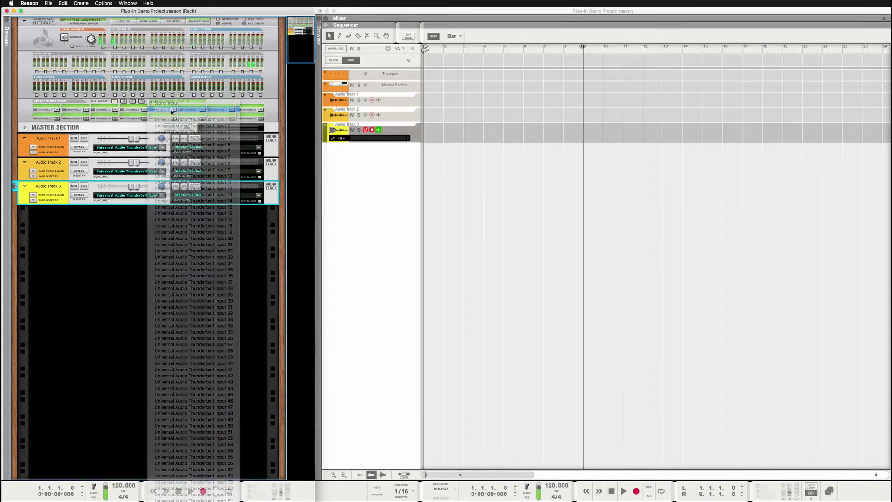
click(160, 195)
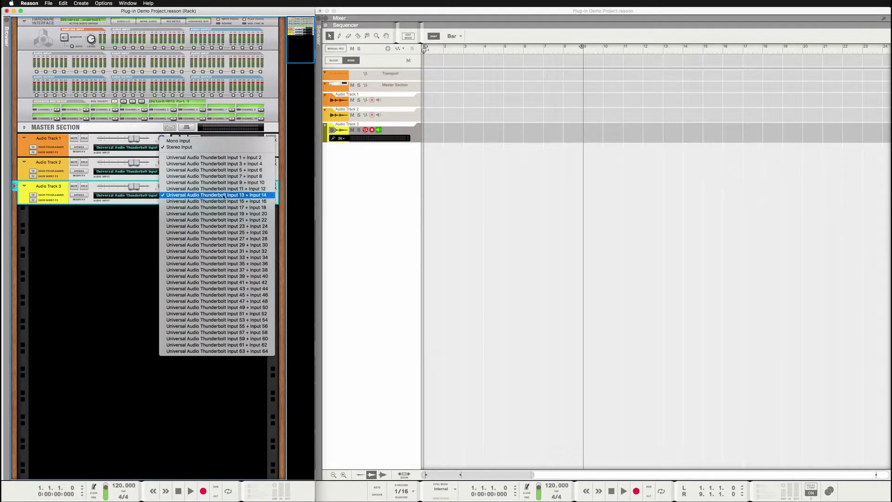
click(205, 197)
Turn on input monitoring for Audio Tracks 1 and 2 in the sequencer.
click(102, 223)
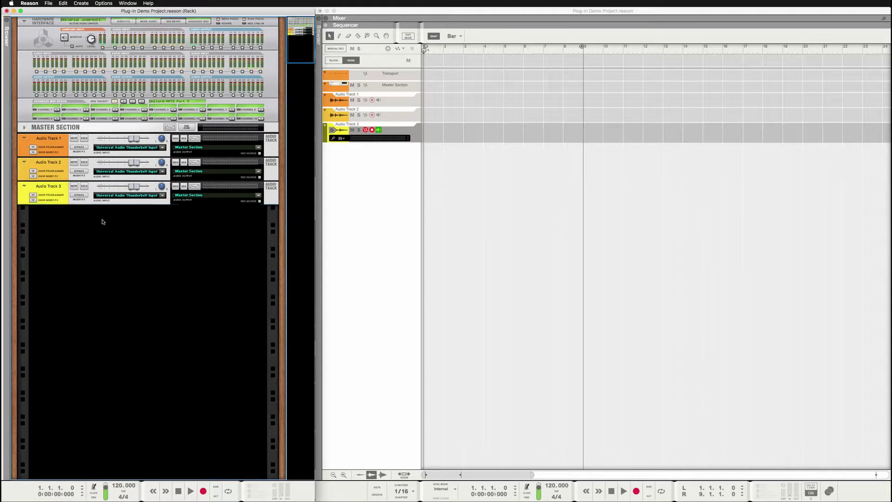
click(378, 115)
click(379, 100)
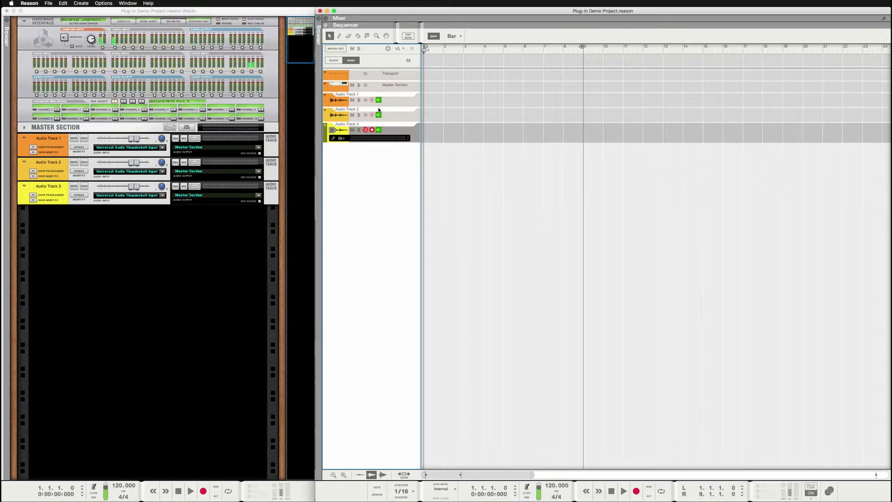
click(137, 230)
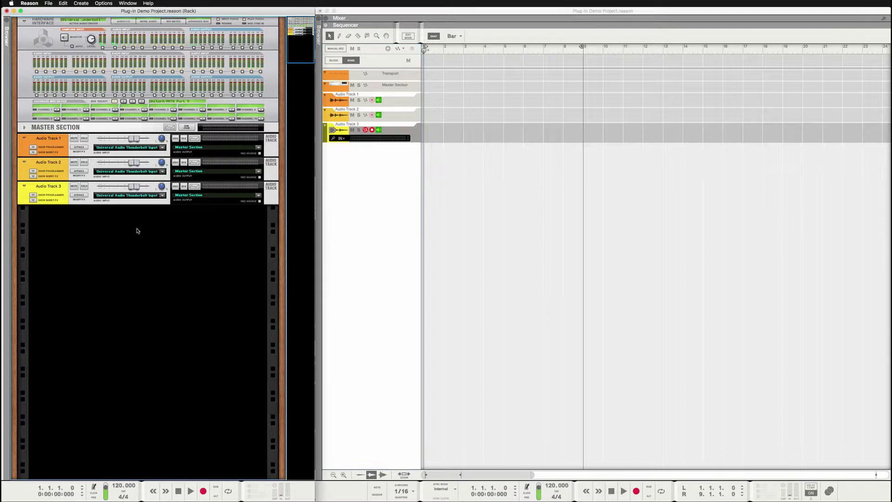
Drag VirusHC Editor x64 from Mystery Islands Music in the instrument browser into the rack.
right_click(127, 232)
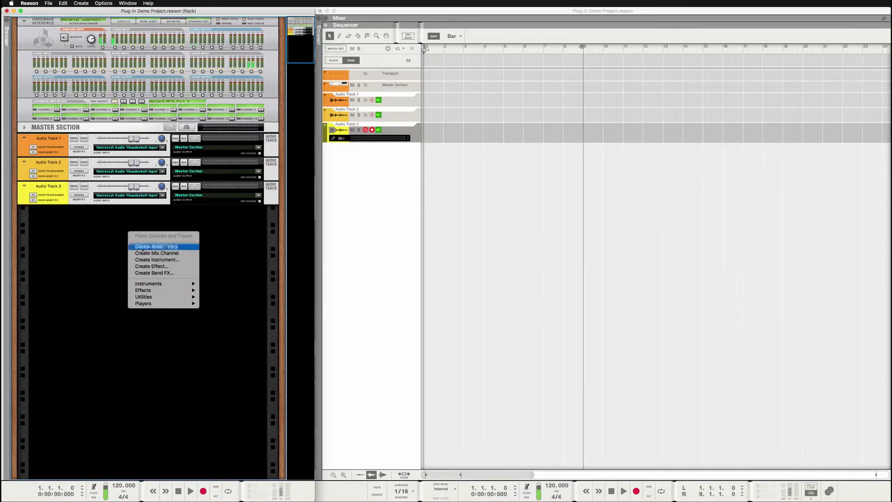
click(152, 259)
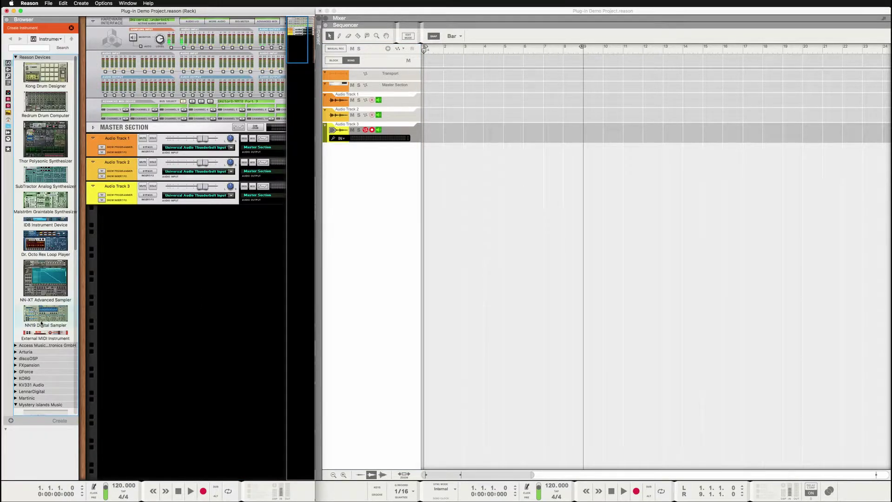
scroll(36, 390, down, 10)
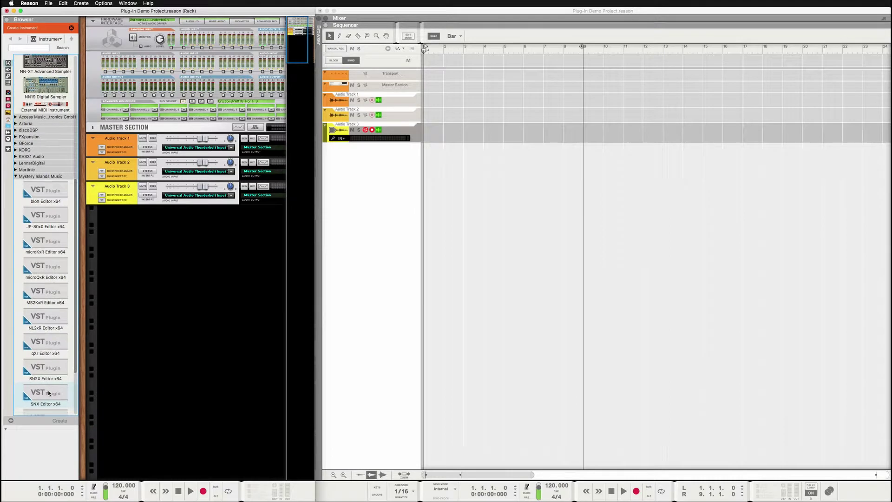
mouse_move(45, 346)
mouse_down()
mouse_move(116, 310)
mouse_move(163, 257)
mouse_up()
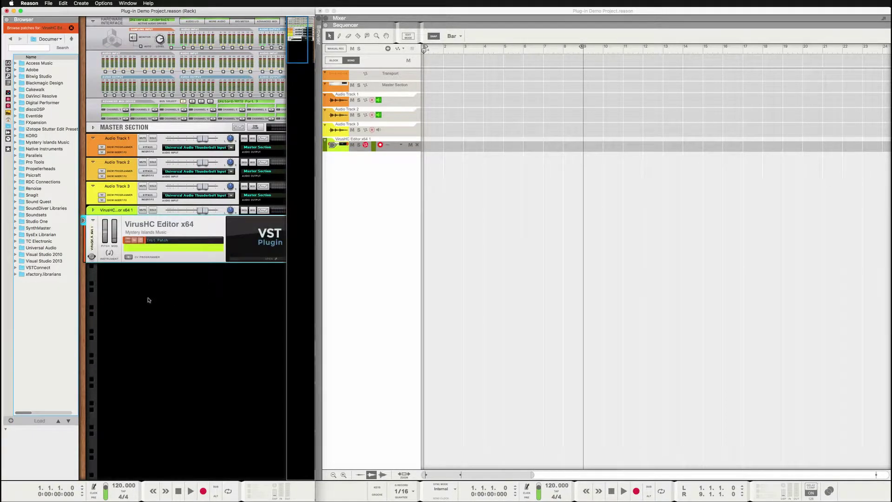
click(6, 20)
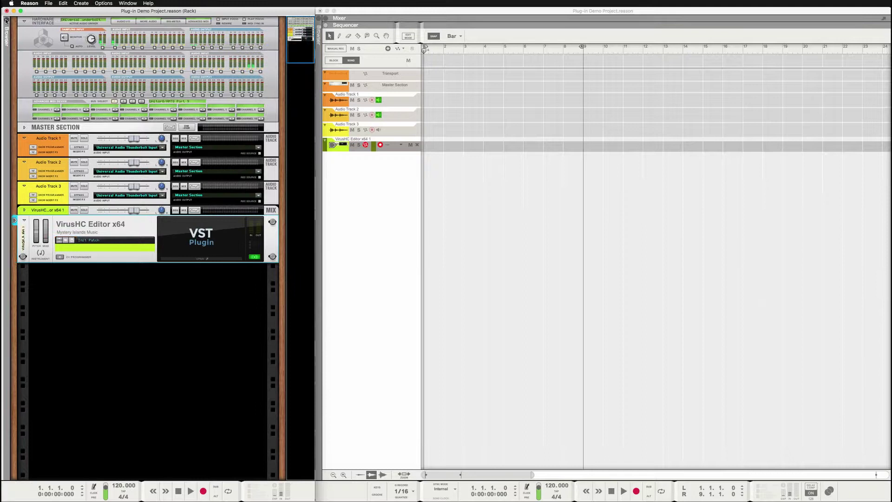
Open the VirusHC editor and set the Virus model to TI-range.
click(207, 259)
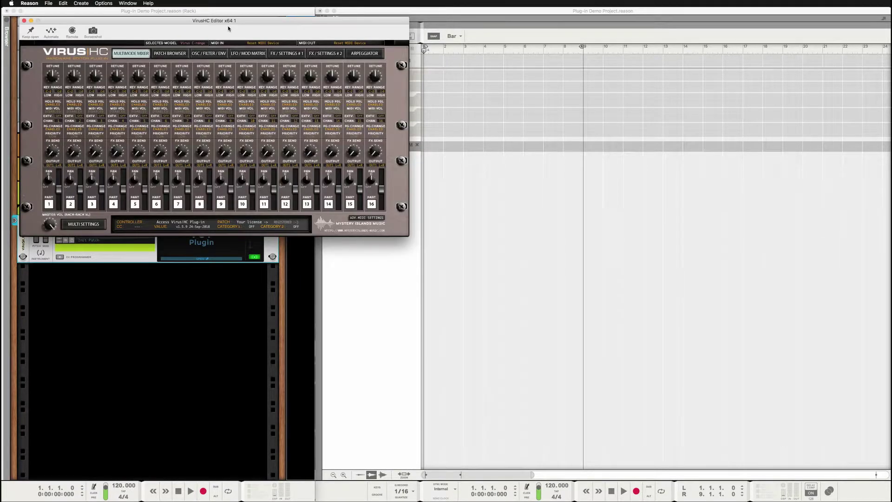
drag(233, 21, 320, 159)
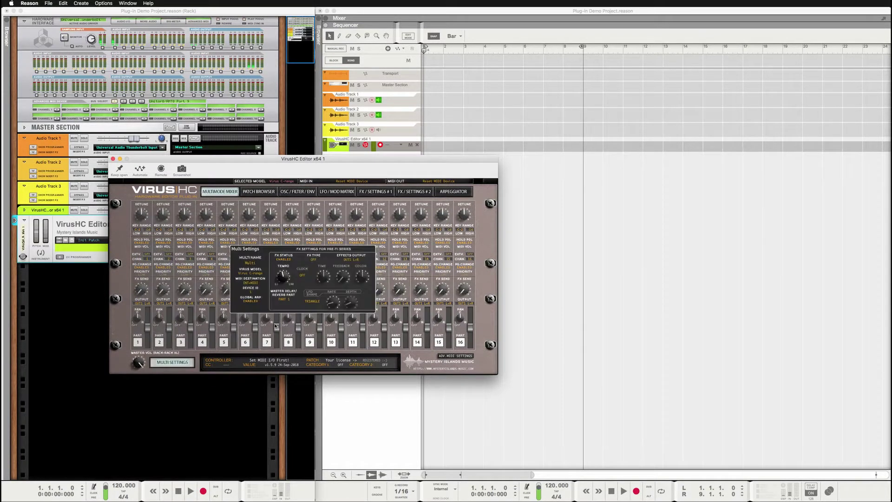
click(251, 273)
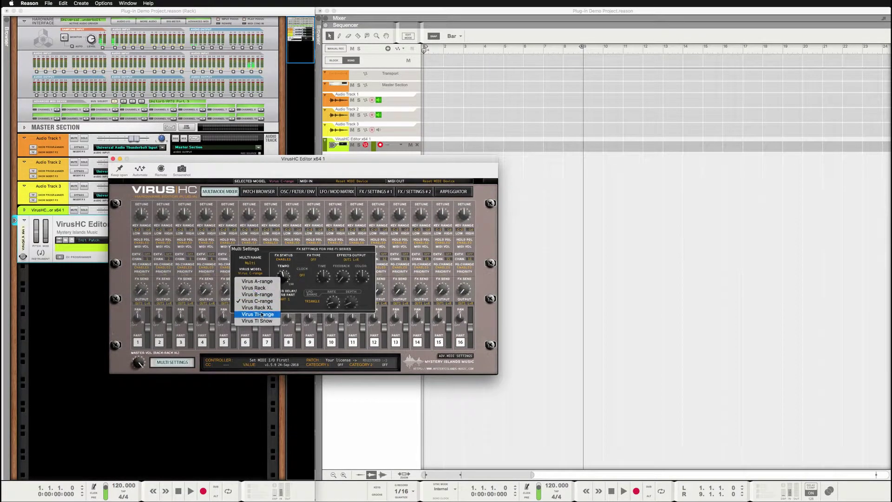
click(261, 315)
click(179, 366)
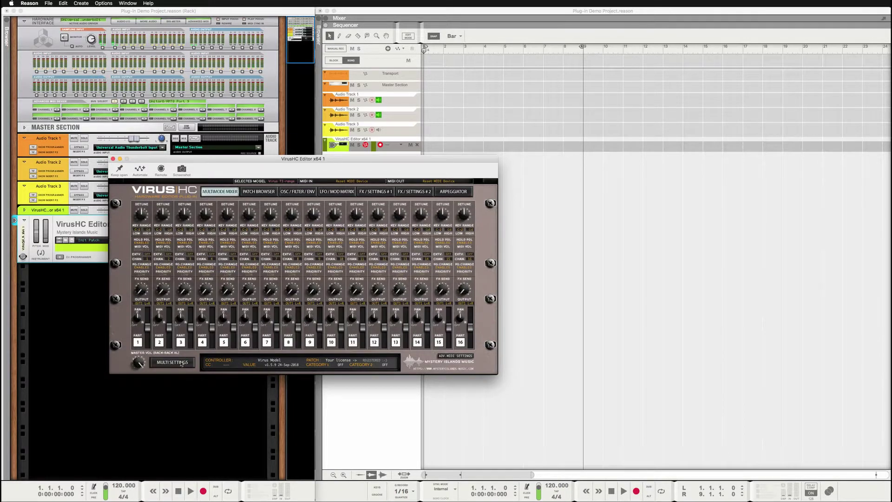
Set MIDI IN and MIDI OUT to Virus TI Desktop and show the patch browser.
click(344, 182)
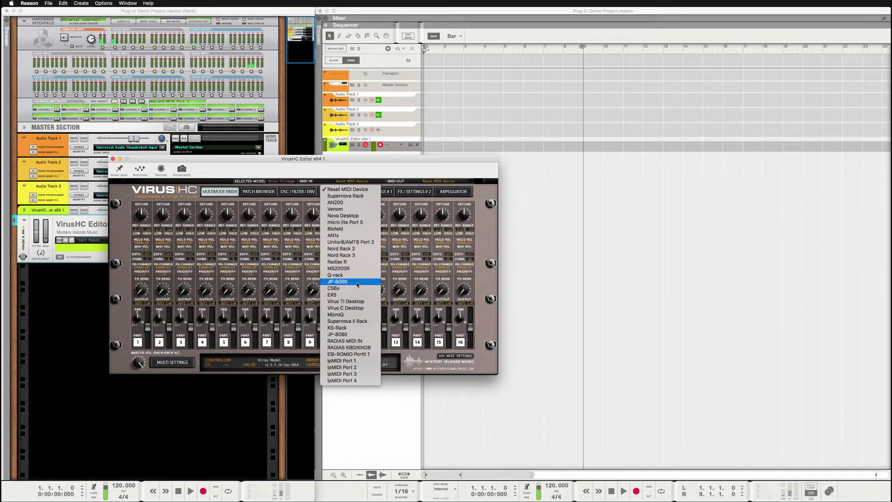
click(408, 221)
click(436, 183)
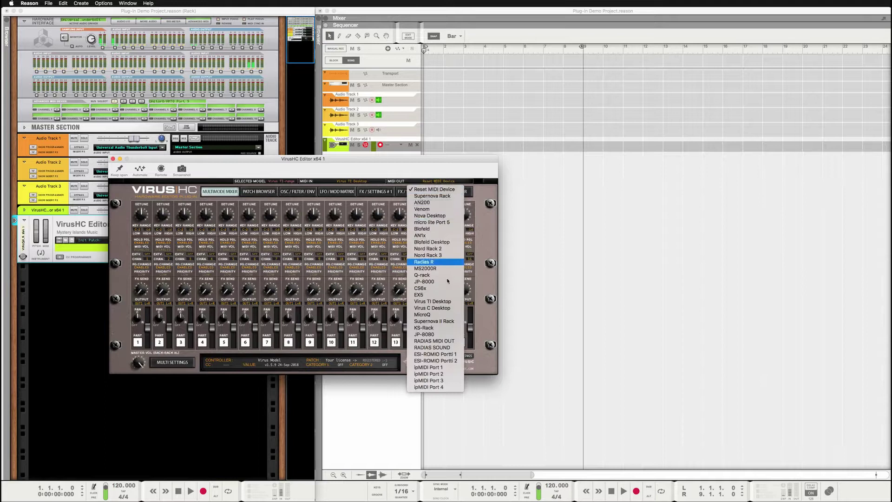
click(434, 301)
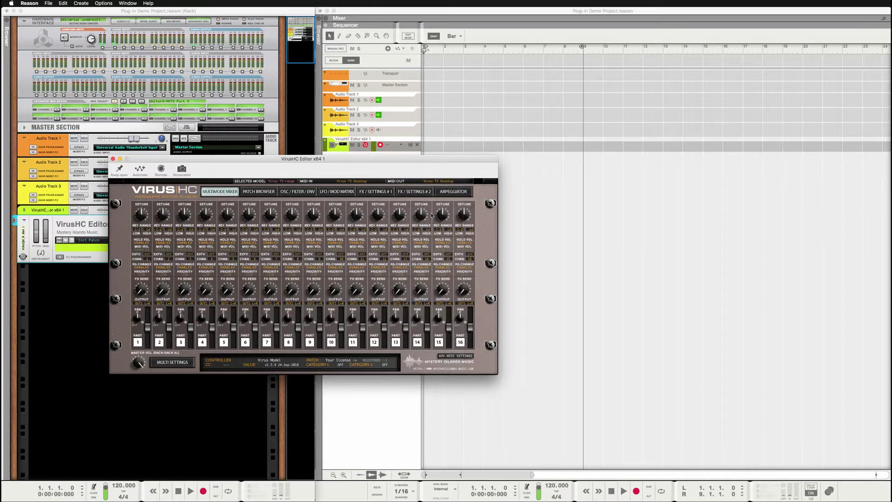
click(264, 193)
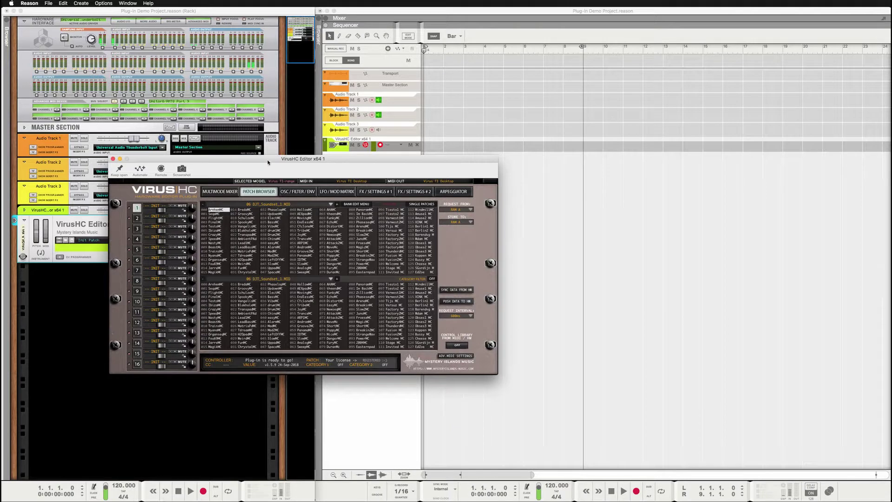
Step through parts 2, 3 and 1, then request patch data at a 400ms interval.
drag(268, 162, 296, 184)
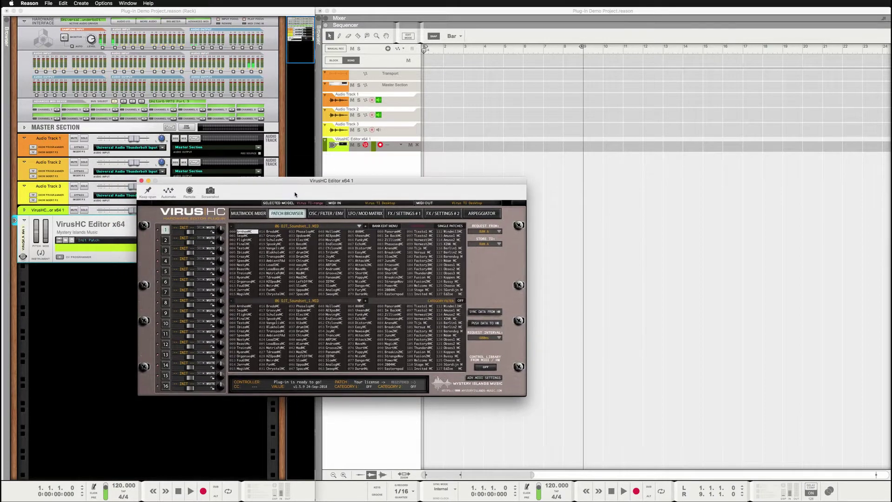
click(166, 240)
click(166, 251)
click(165, 229)
click(494, 338)
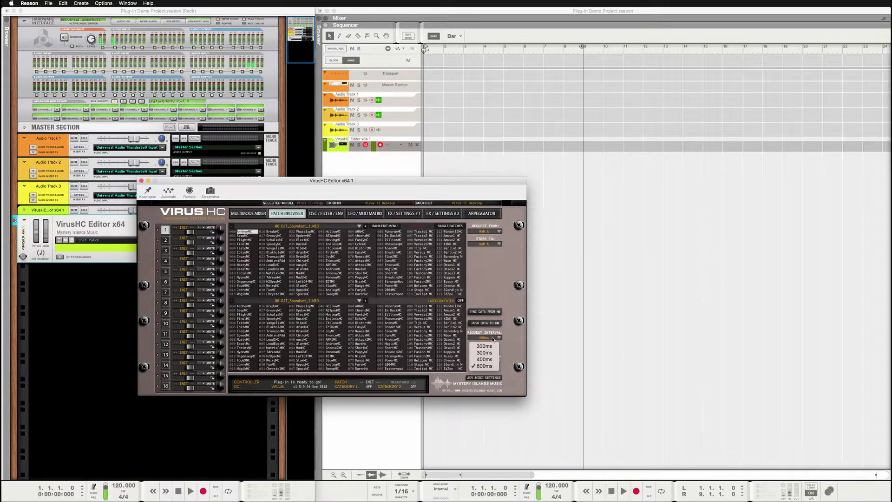
click(483, 351)
click(487, 313)
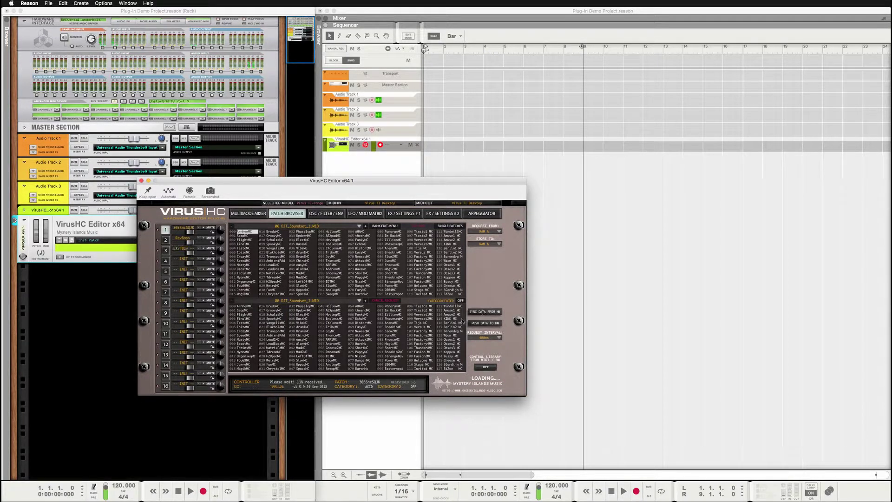
Show OSC / FILTER / ENV, audition part 4's EXS Metall patch, then return to part 1.
drag(294, 181, 495, 197)
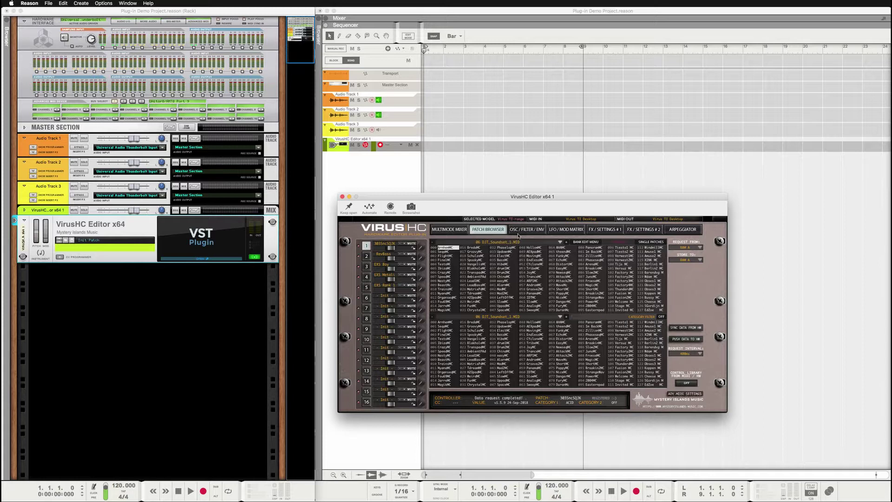
click(523, 230)
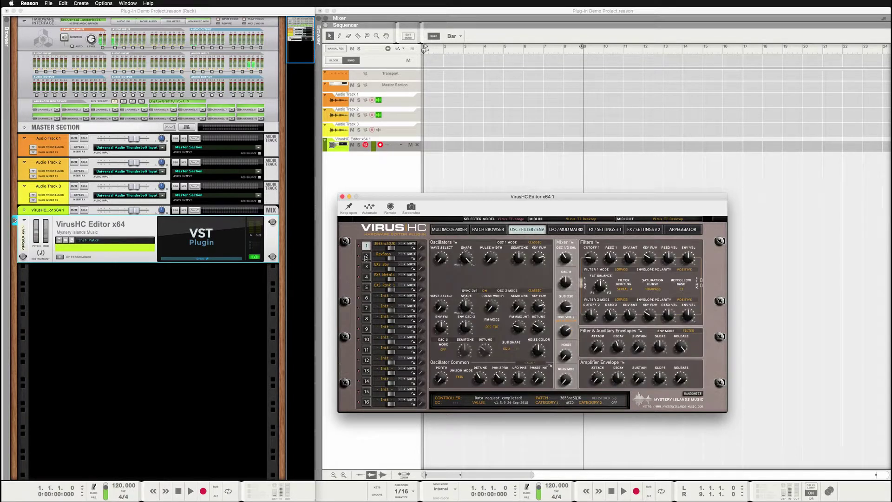
click(366, 277)
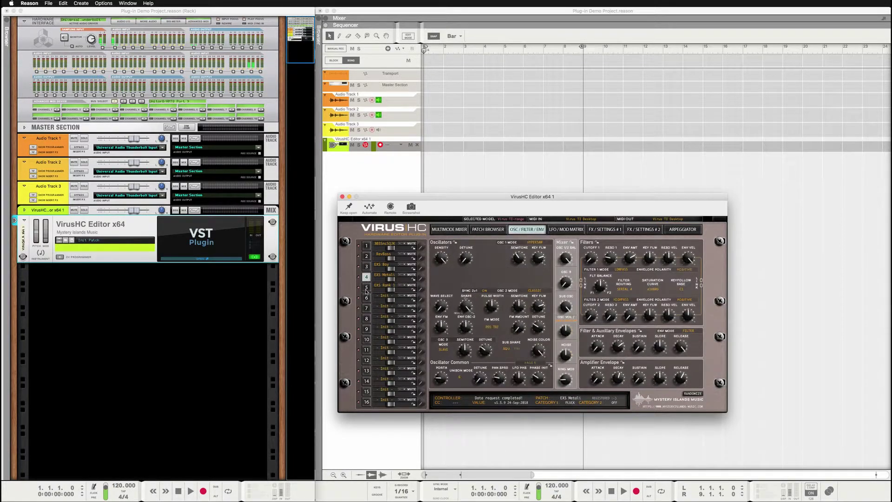
click(366, 246)
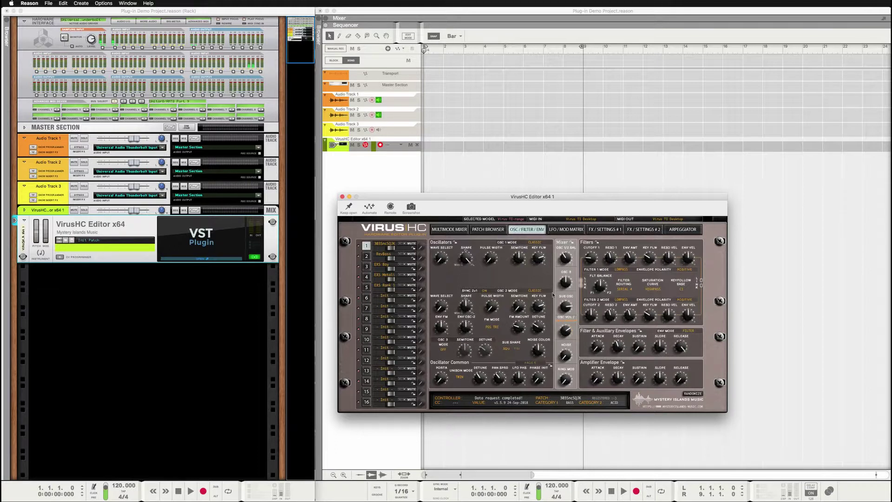
drag(530, 199, 508, 235)
Hide the Virus editor and look through the rack and sequencer creation menus without adding anything.
click(117, 305)
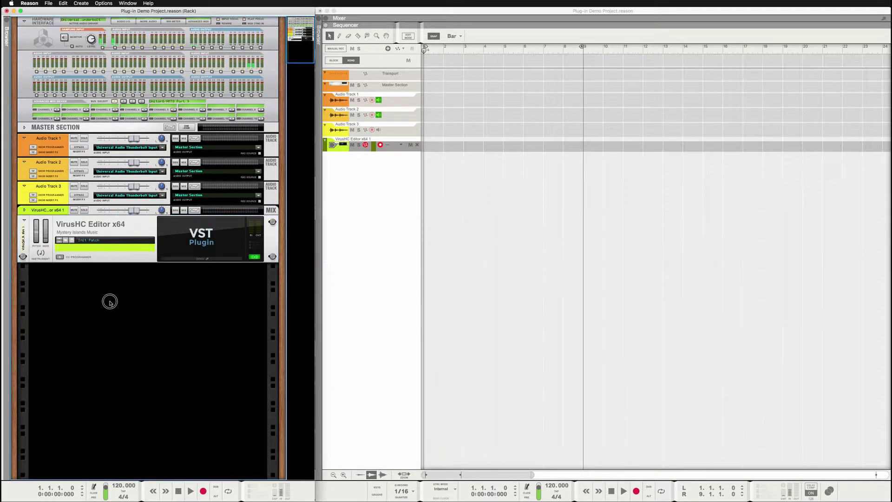
right_click(84, 293)
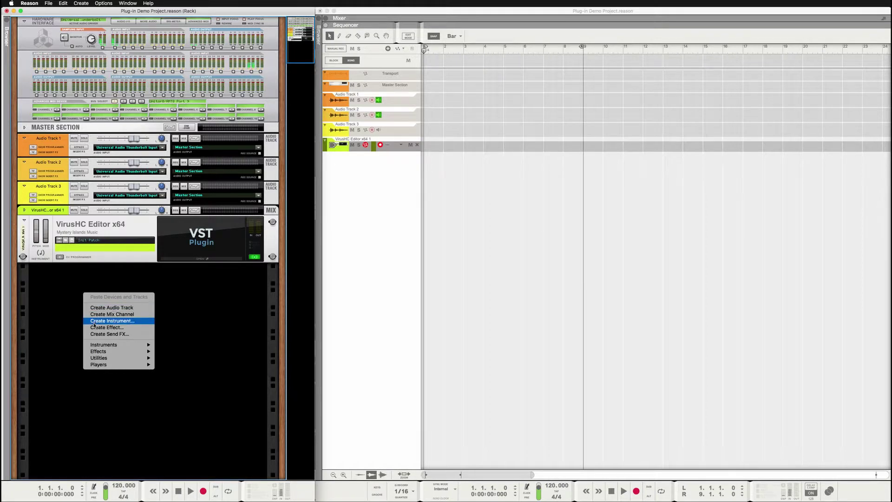
mouse_move(104, 348)
click(175, 297)
click(352, 173)
right_click(352, 174)
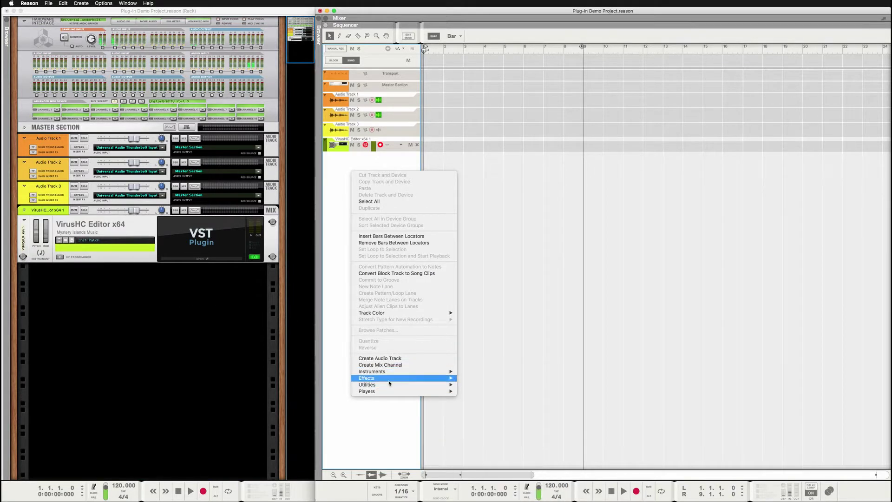
mouse_move(394, 373)
mouse_move(511, 432)
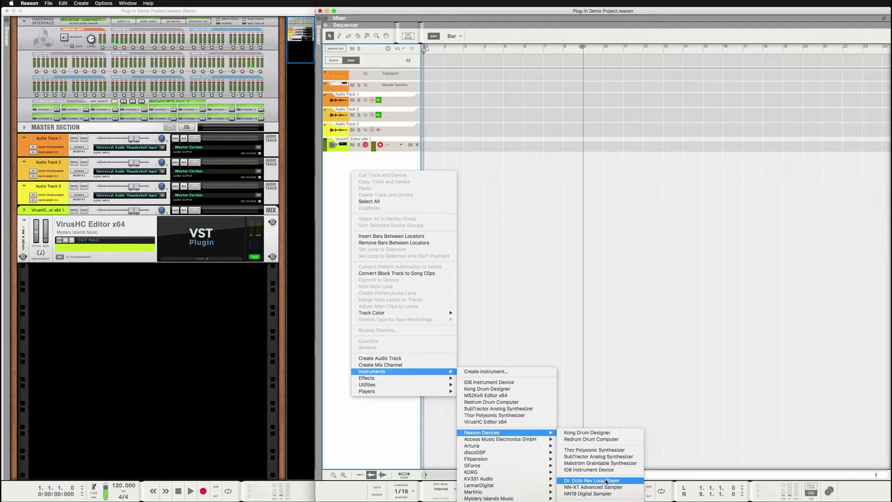
click(164, 272)
Add an External MIDI Instrument to the rack below the VirusHC plug-in.
right_click(118, 266)
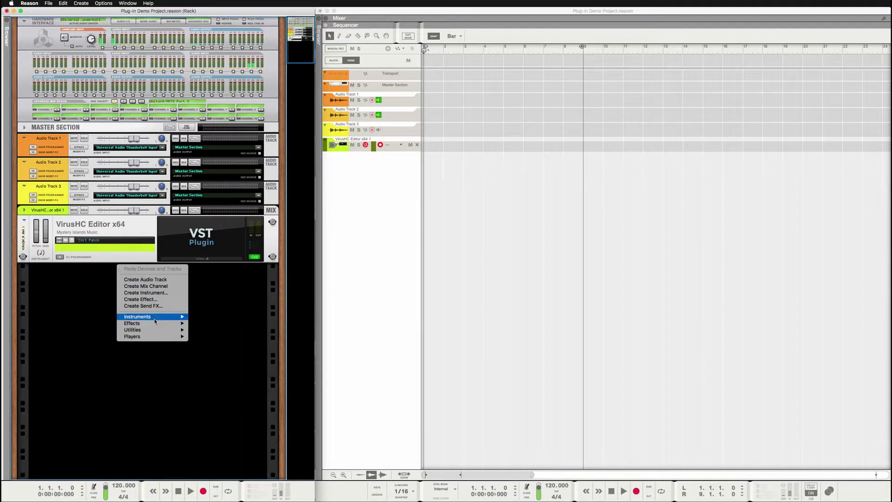
mouse_move(154, 320)
mouse_move(292, 367)
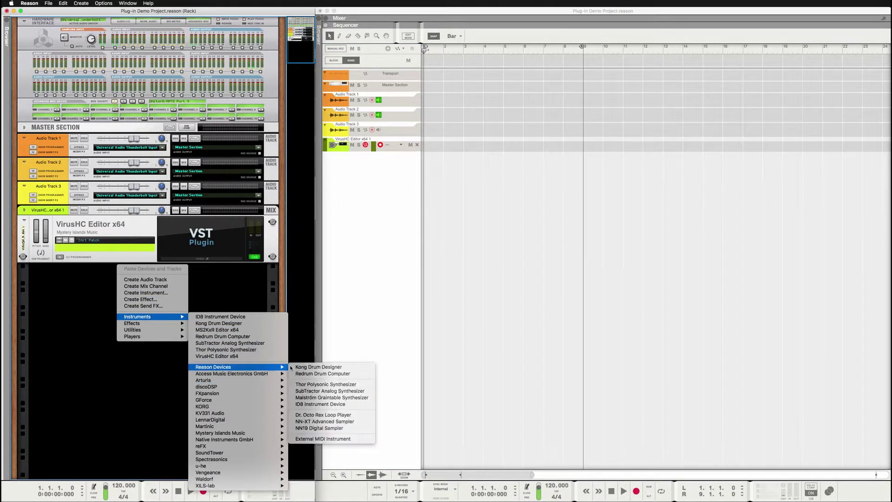
click(328, 438)
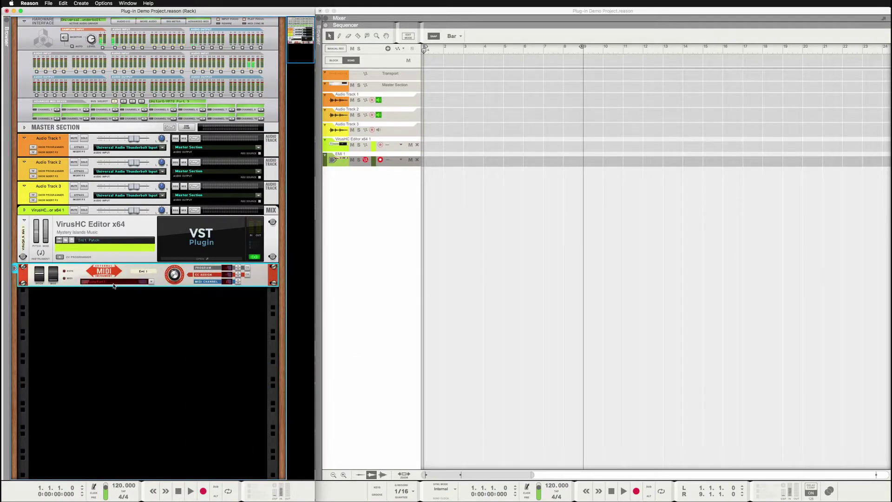
Rename EMI 1 to 'VirusTI 1' and route it to Unitor8/AMT8 Port 11.
double_click(143, 272)
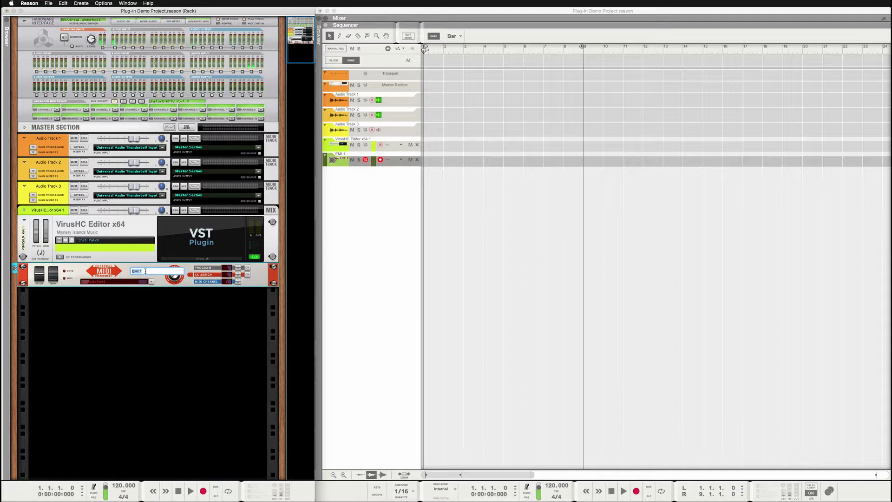
text(VirusTI 1)
key(Return)
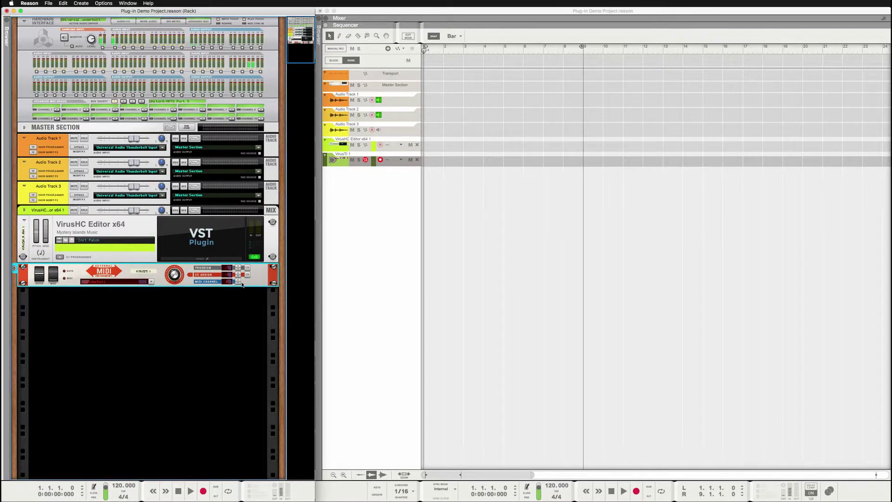
click(104, 281)
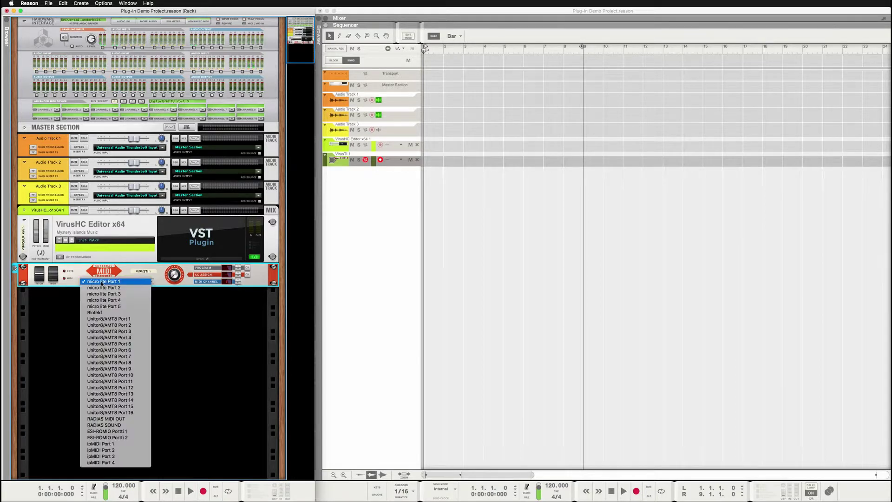
click(141, 382)
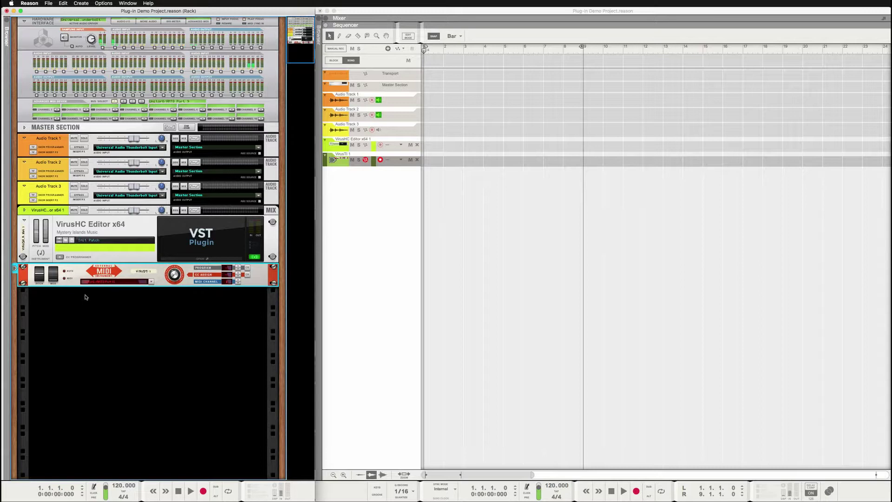
Duplicate VirusTI 1 with its track four times, creating copy through copy 4.
right_click(89, 272)
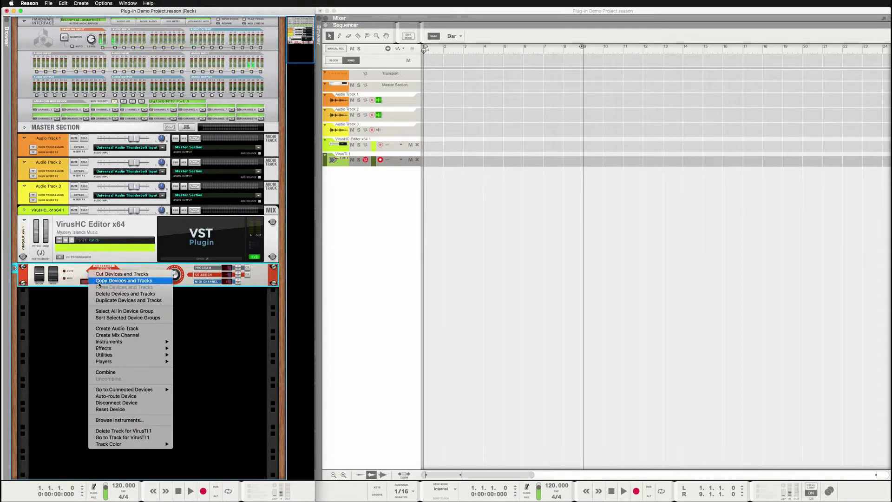
click(126, 300)
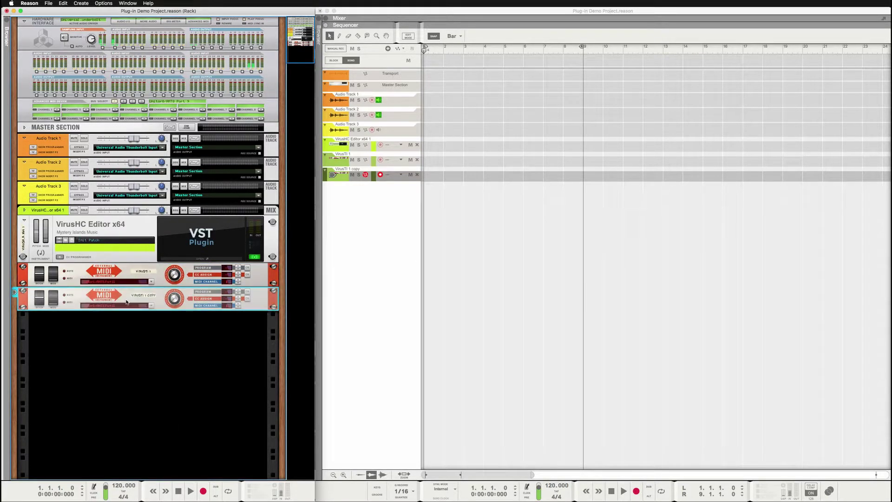
right_click(123, 314)
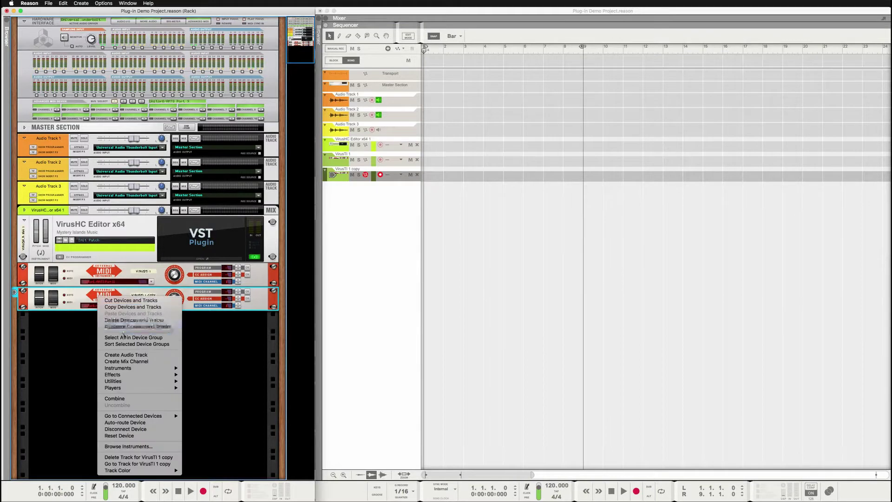
click(131, 327)
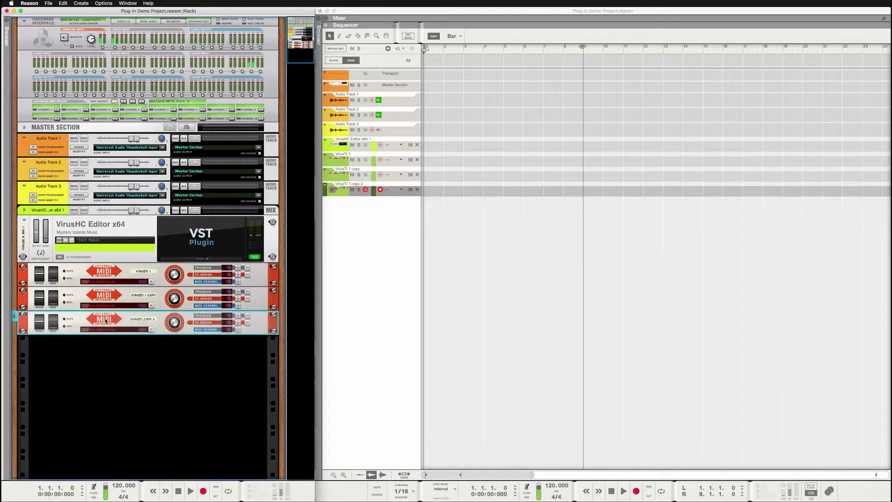
right_click(107, 320)
click(138, 348)
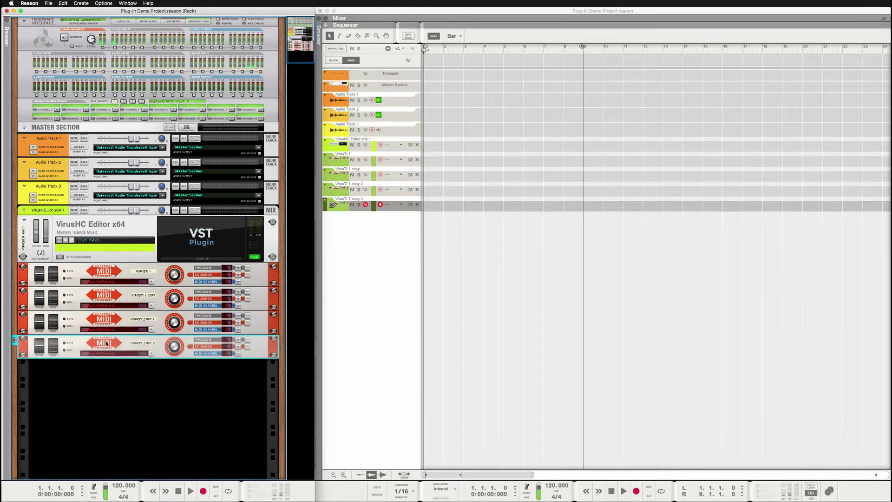
right_click(109, 343)
click(144, 372)
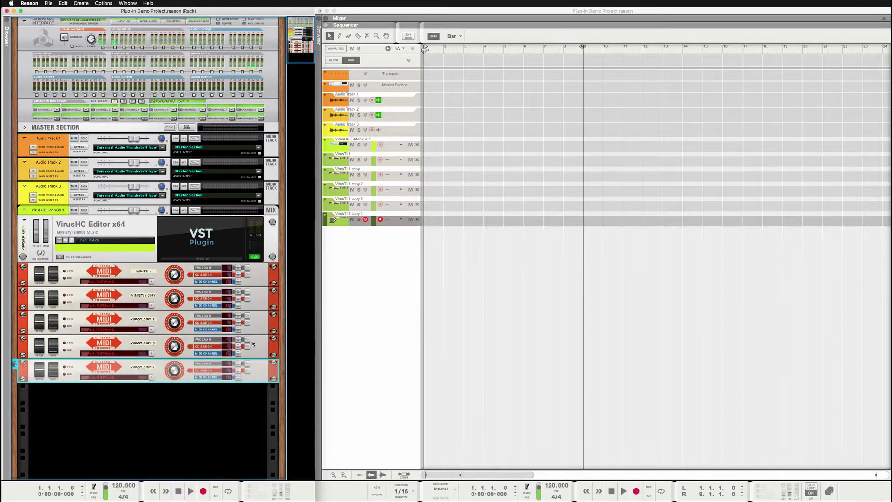
Raise each copy's MIDI channel, ending at channel 5 for copy 4, and select the VirusTI 1 track.
click(239, 307)
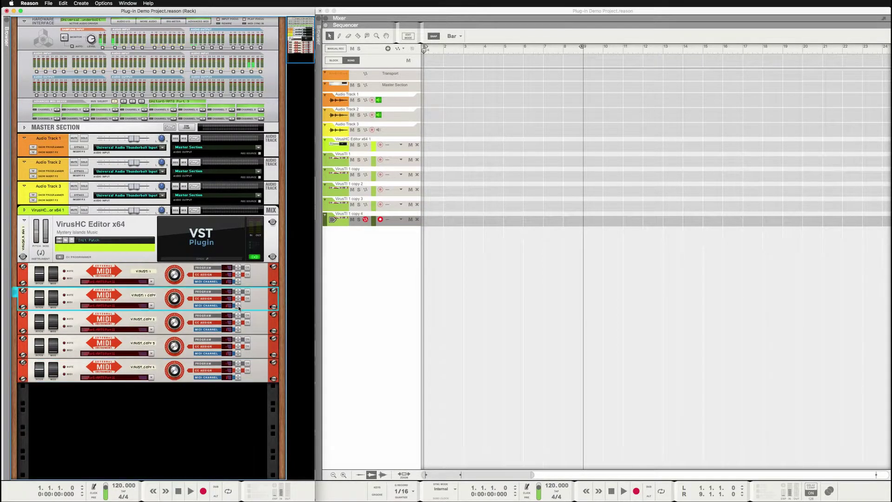
click(239, 331)
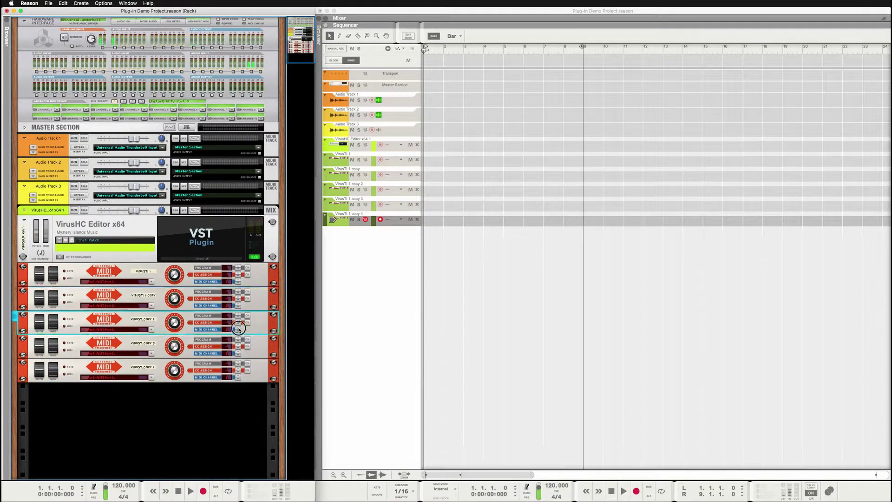
click(239, 354)
click(239, 377)
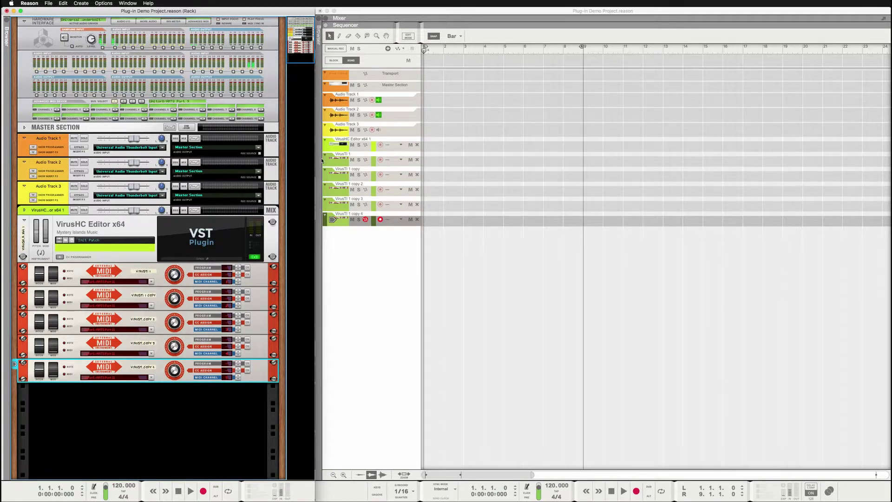
click(338, 164)
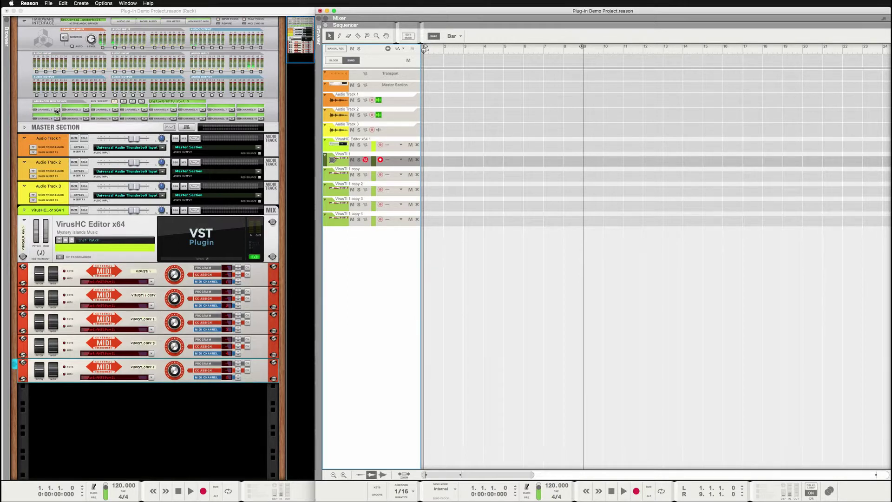
Route Hardware Interface MIDI channel 1 to VirusTI 1, then to VirusTI 1 copy.
click(55, 111)
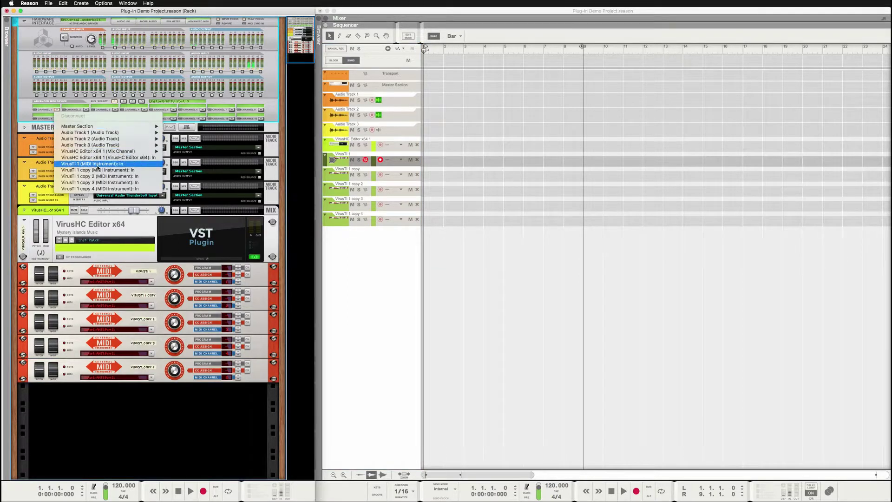
click(99, 165)
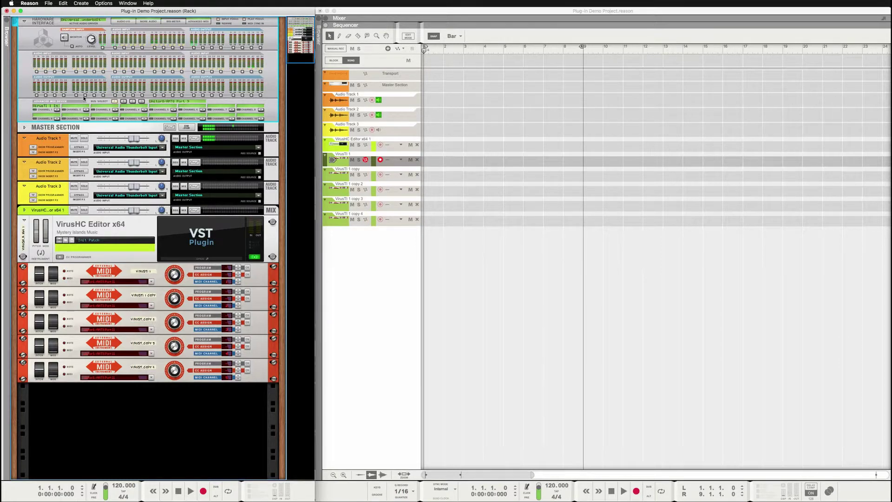
click(57, 110)
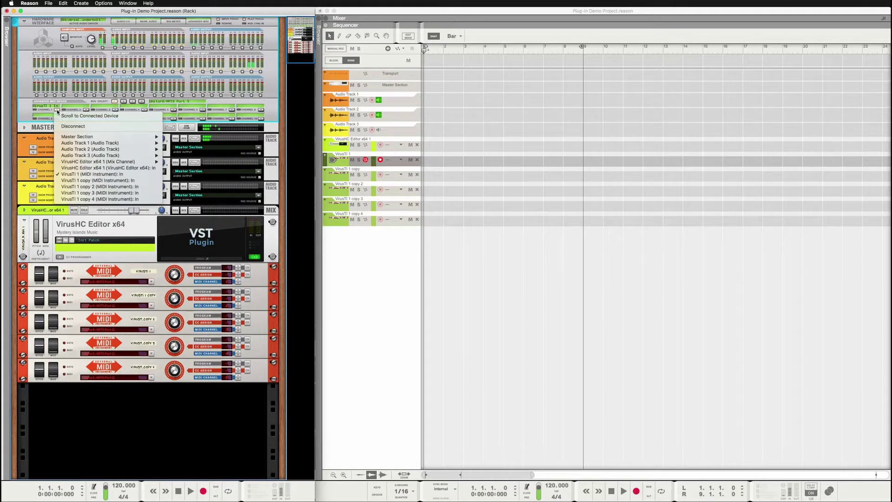
click(94, 180)
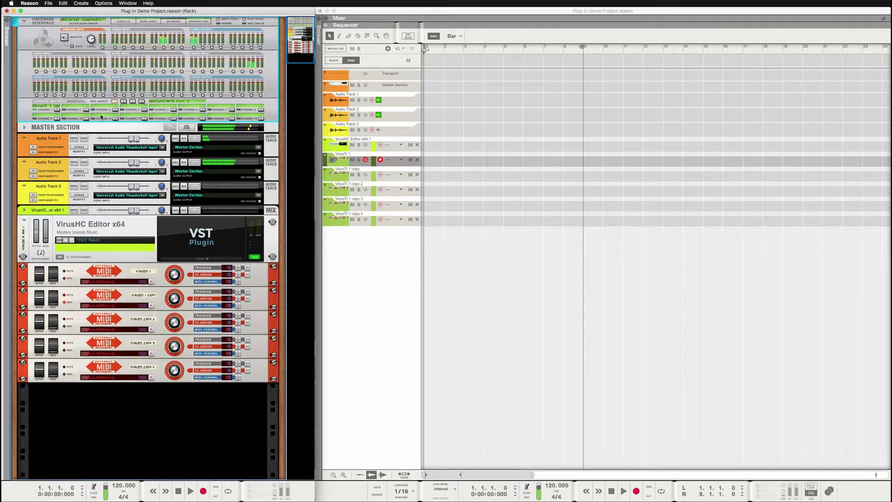
Route the next MIDI channels to VirusTI 1 copy 2, copy 3 and another copy.
right_click(57, 111)
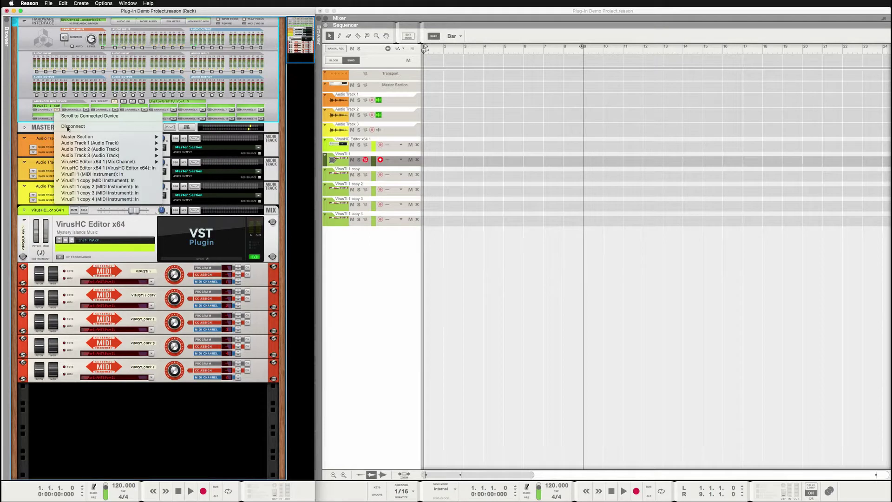
click(98, 180)
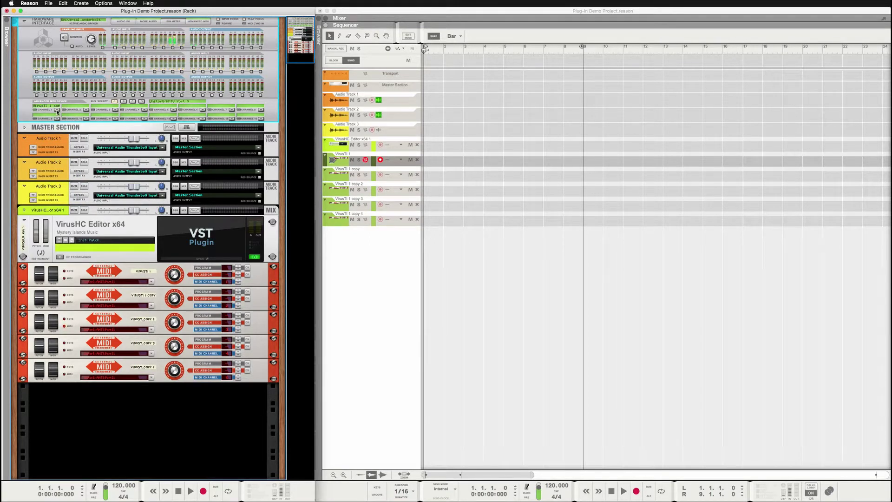
click(385, 135)
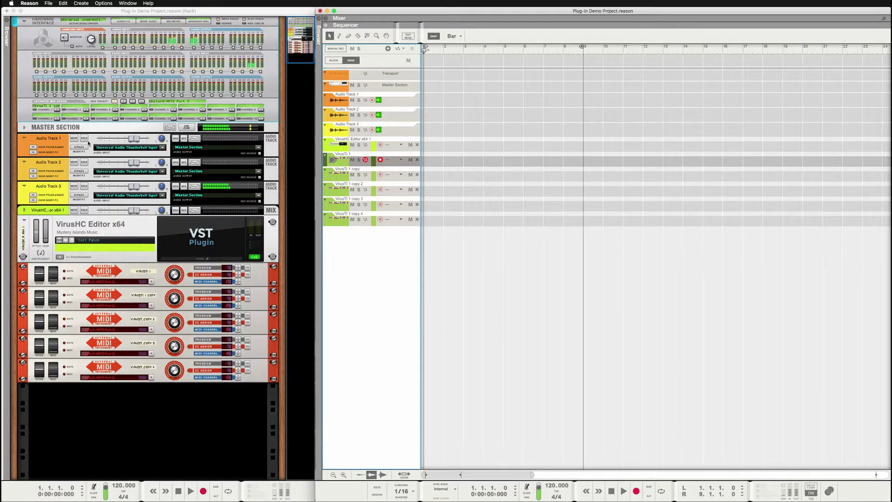
click(56, 112)
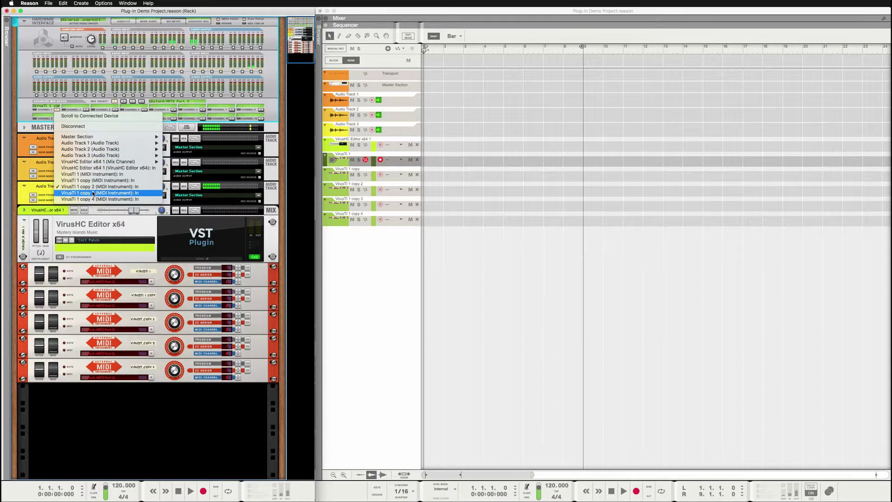
click(93, 193)
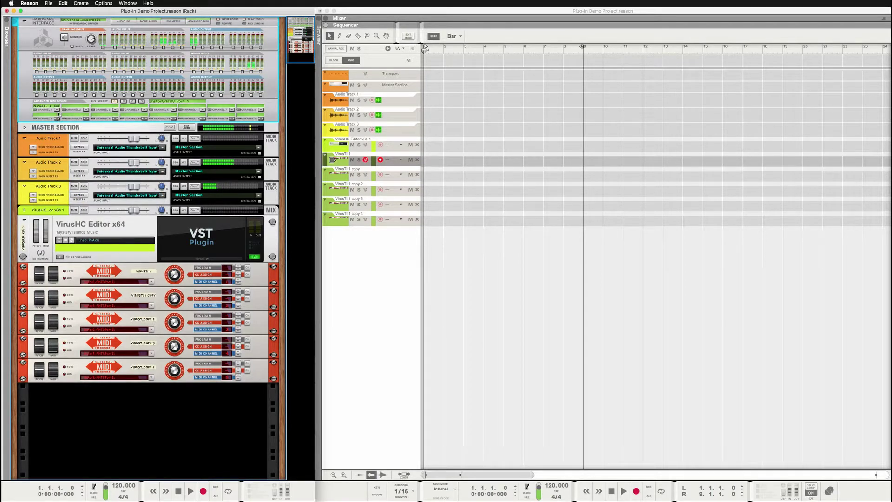
click(59, 111)
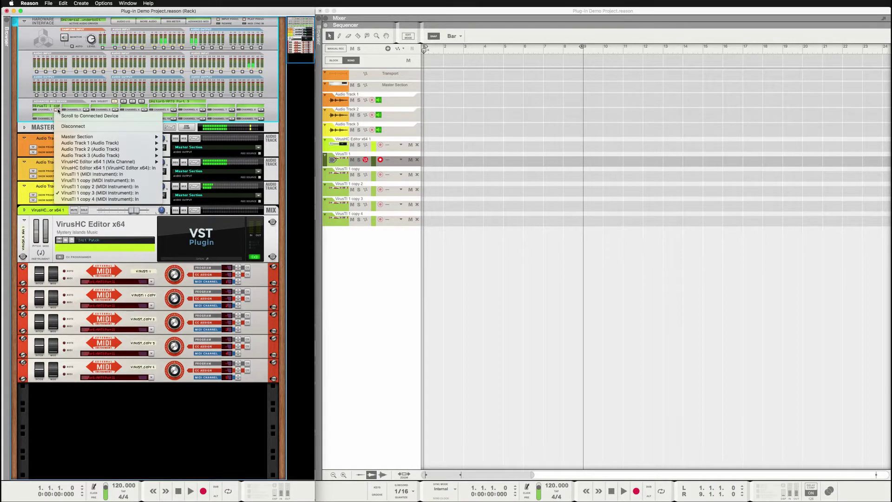
click(106, 161)
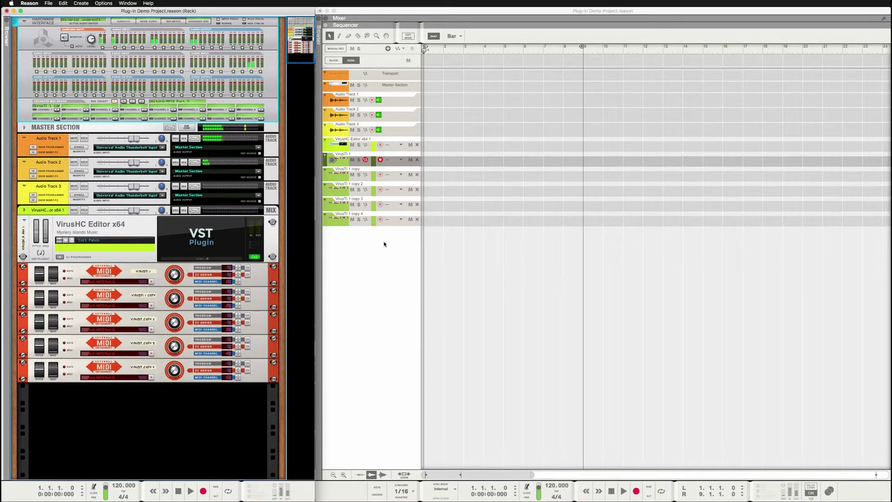
Open the VirusHC Editor plugin window and move it lower over the sequencer.
click(208, 258)
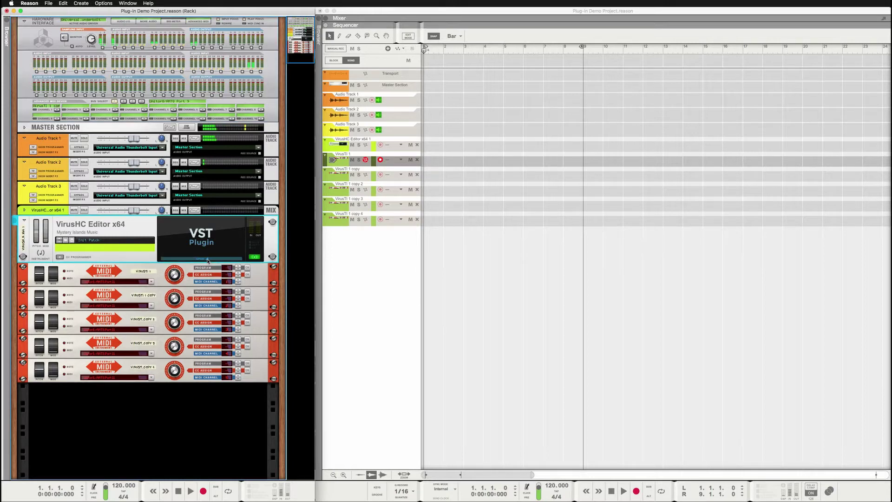
drag(420, 233, 483, 250)
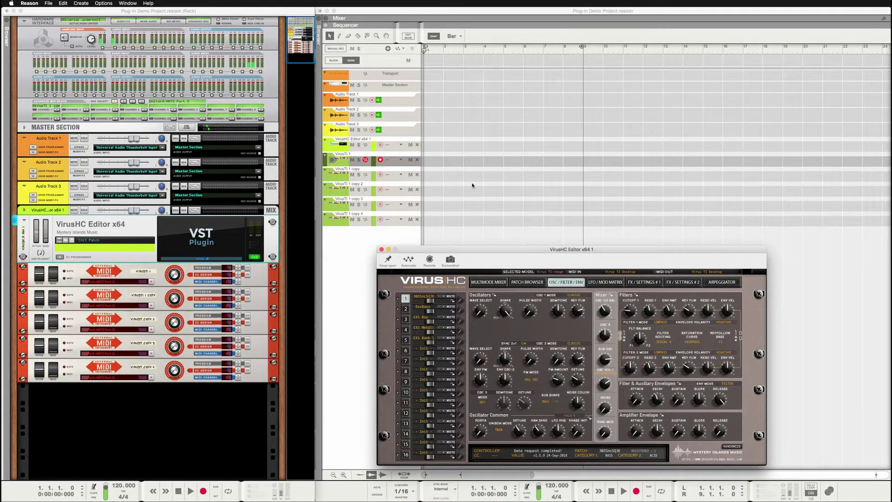
click(337, 148)
click(400, 145)
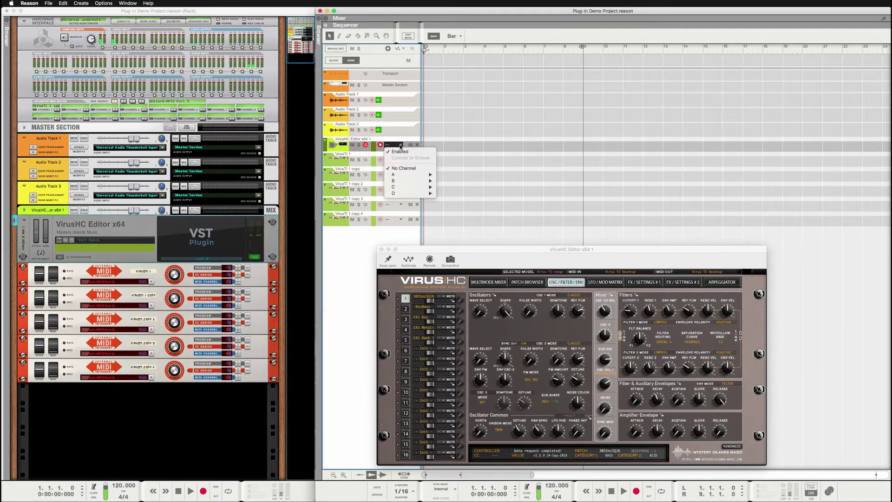
click(398, 136)
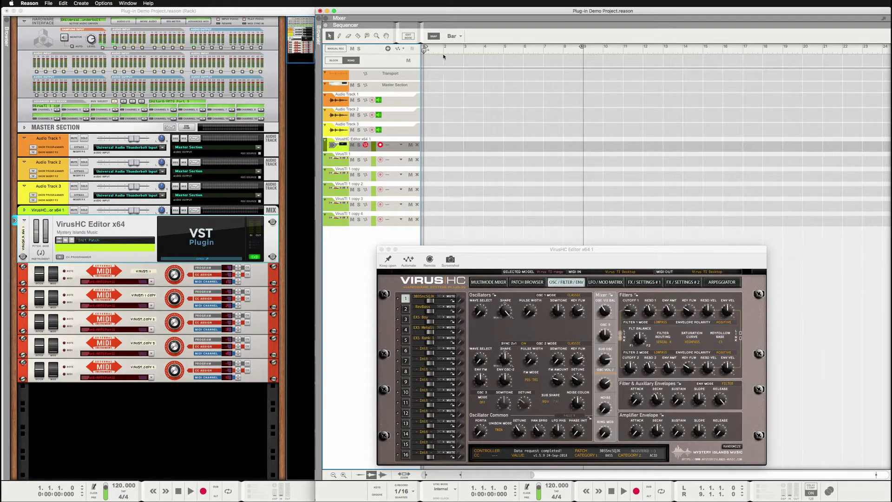
Move the editor window further right and arm its Automate mode.
click(424, 54)
click(402, 49)
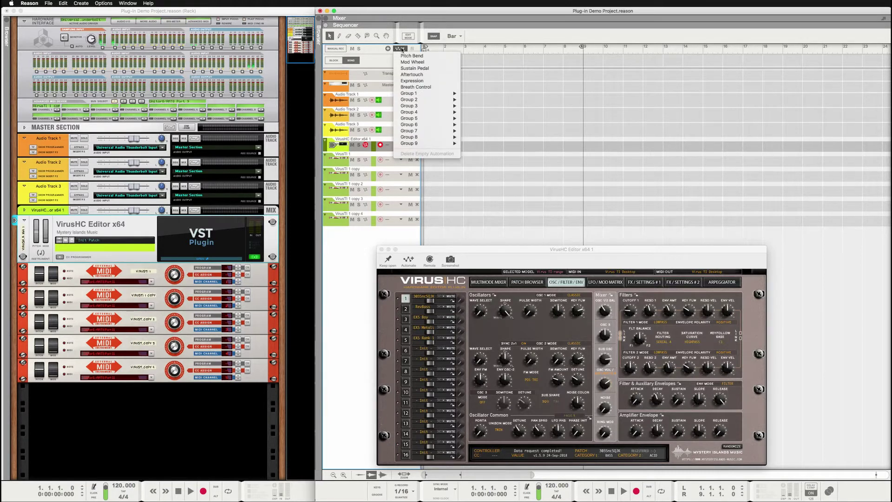
click(399, 48)
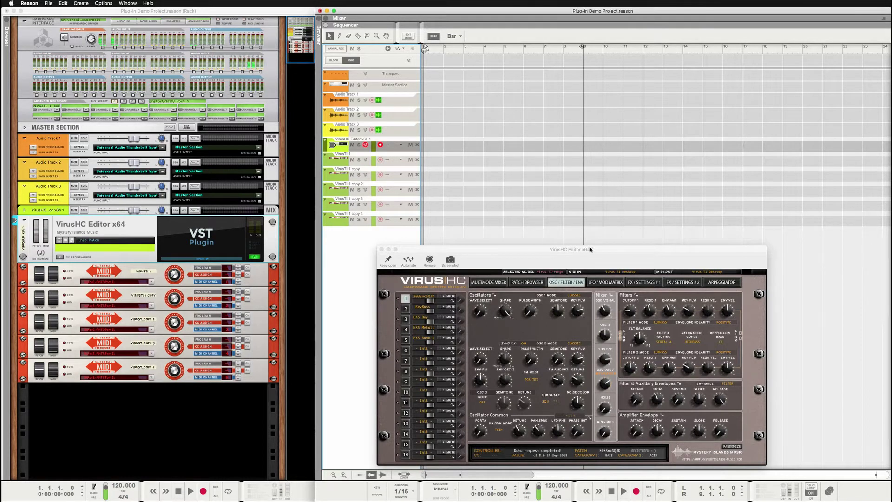
drag(586, 250, 662, 241)
click(485, 251)
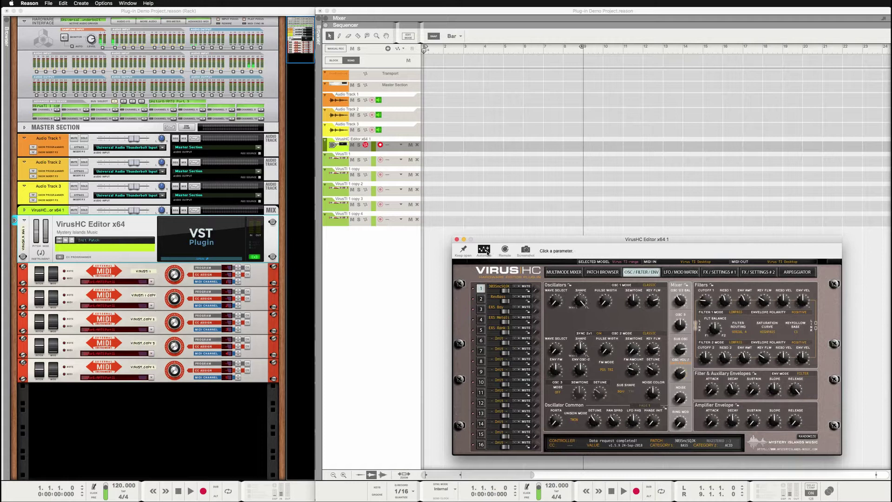
Assign Filter 1 Cutoff as the automated parameter and make the sequencer lanes taller.
click(707, 300)
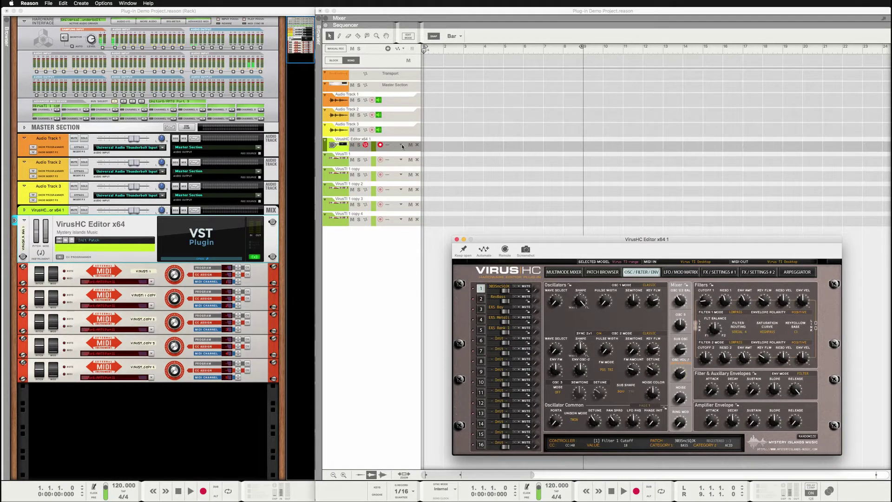
click(344, 474)
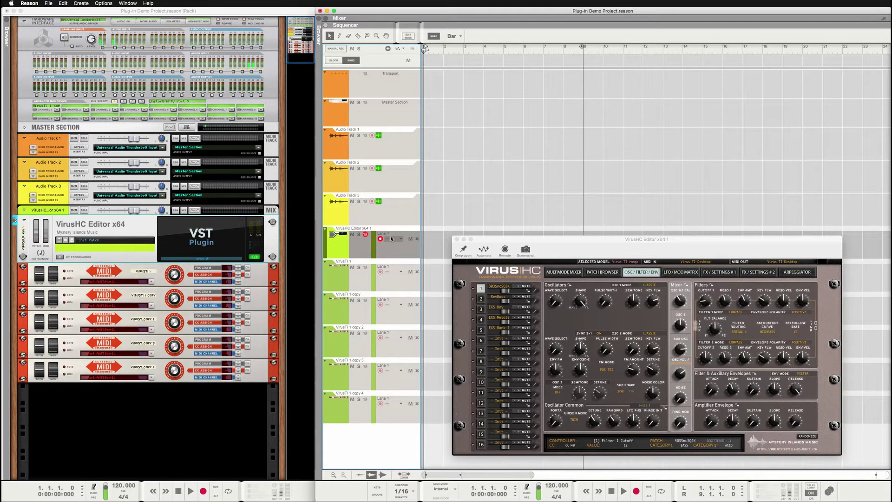
click(399, 239)
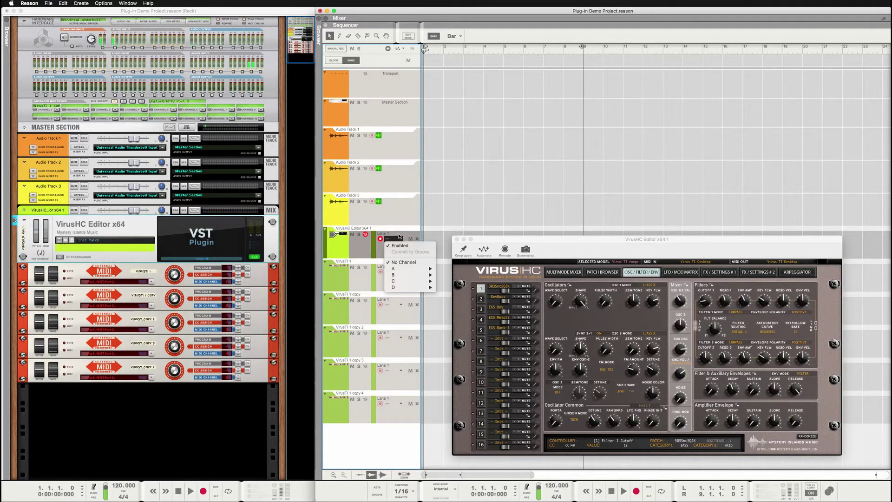
click(378, 255)
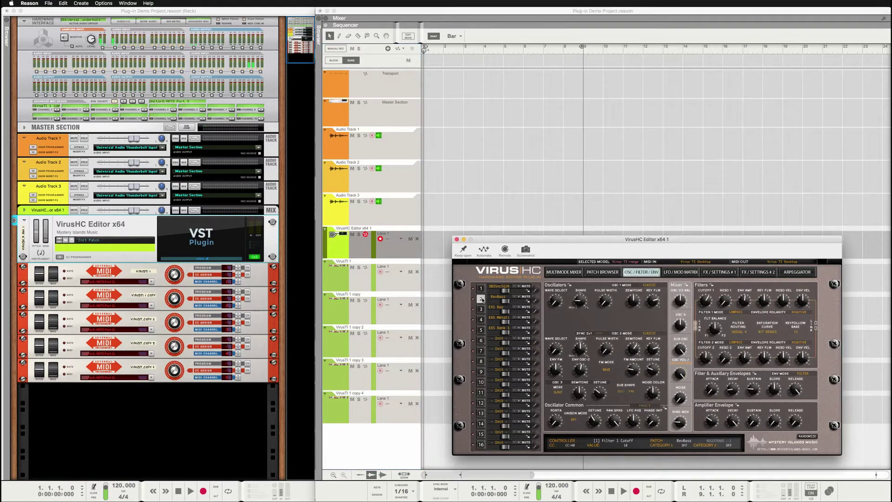
Select the EXS Boy patch in part 3 and raise Filter 1 Cutoff to 68.
click(496, 297)
click(491, 310)
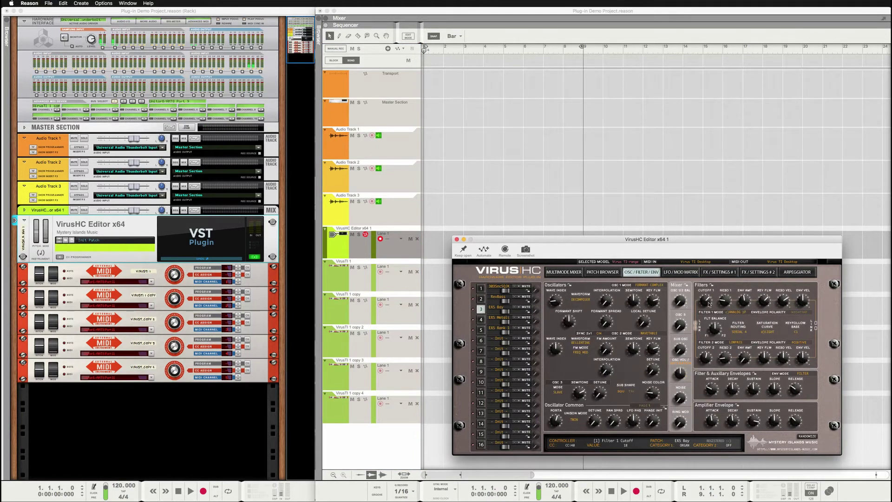
drag(709, 302, 705, 310)
drag(546, 239, 580, 250)
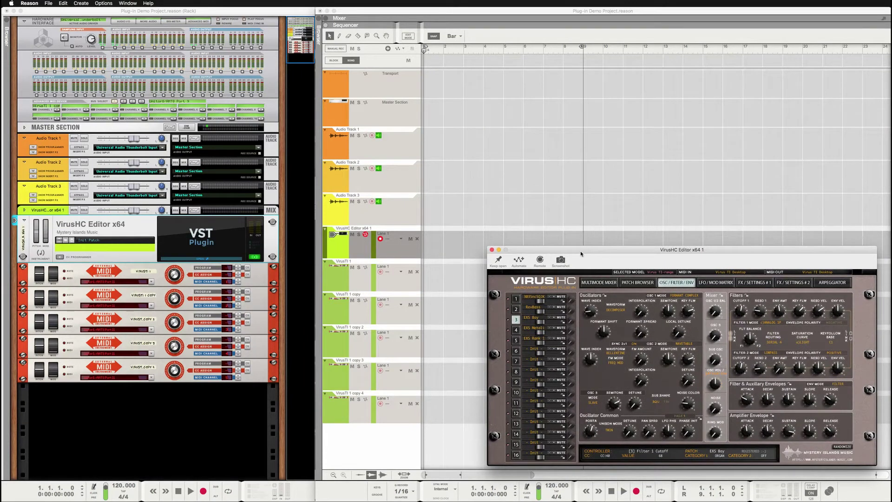
Show the VirusHC editor's Patch Browser page and reposition the window up and left.
click(638, 282)
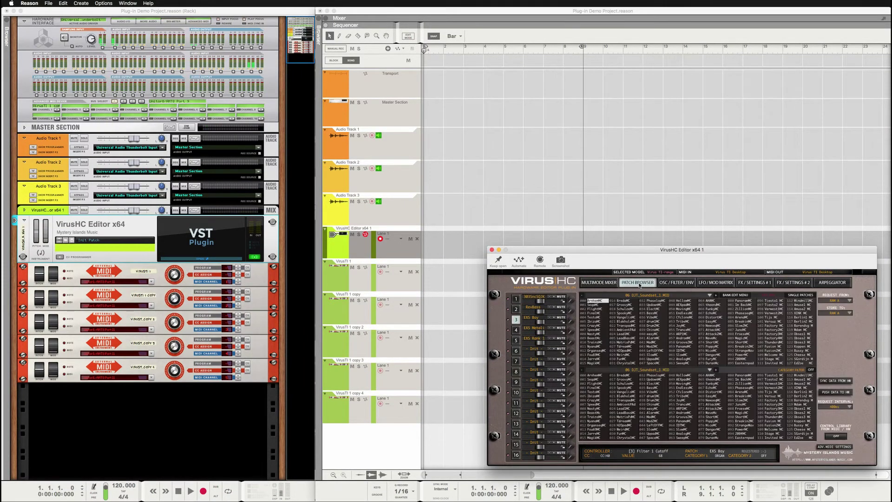
click(733, 297)
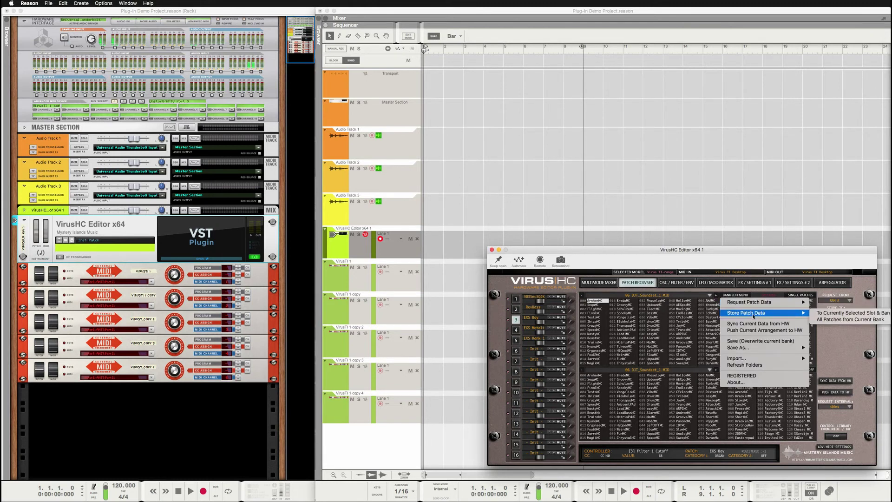
click(627, 307)
drag(668, 258, 613, 200)
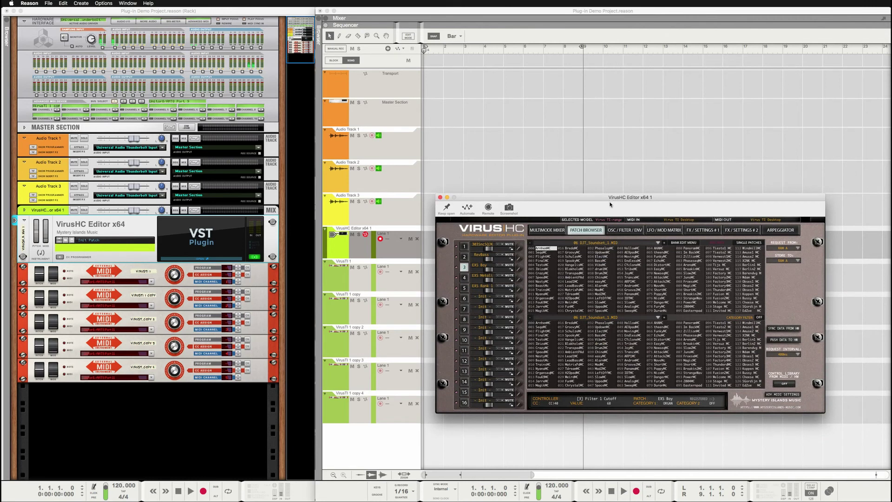